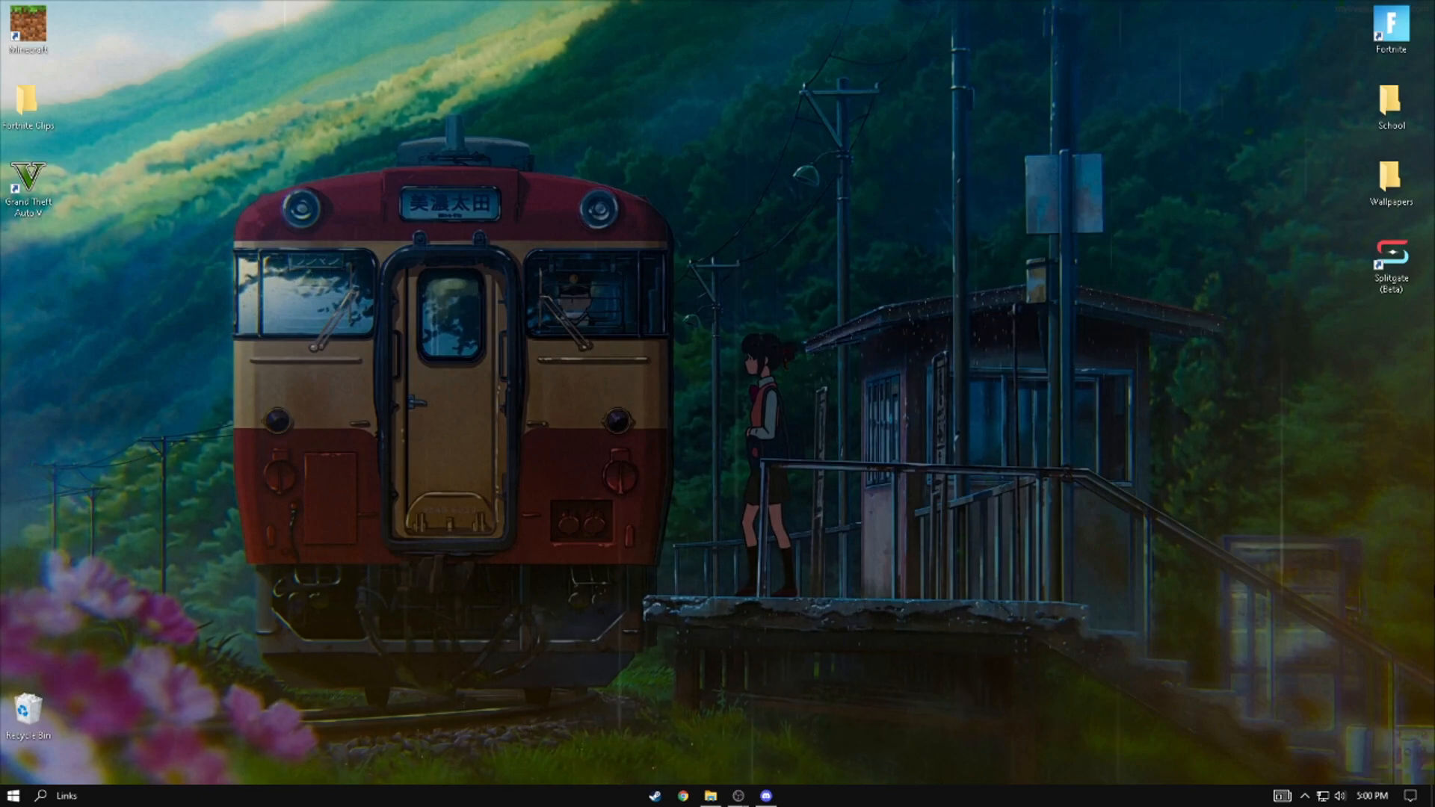
- Switch to the OBS 27.0.1 window, reposition it slightly and look through the sources list
mouse_move(746, 803)
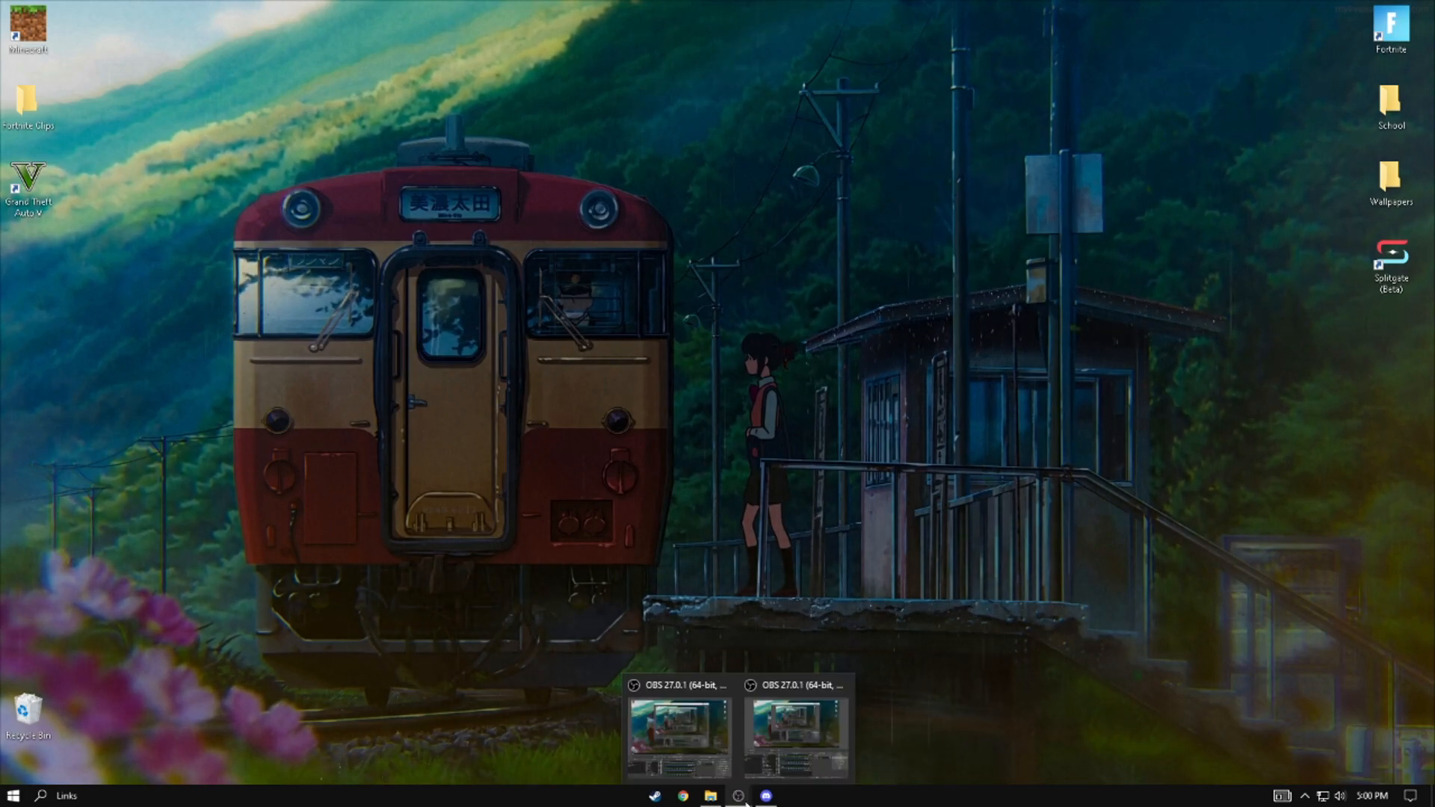
left_click(679, 729)
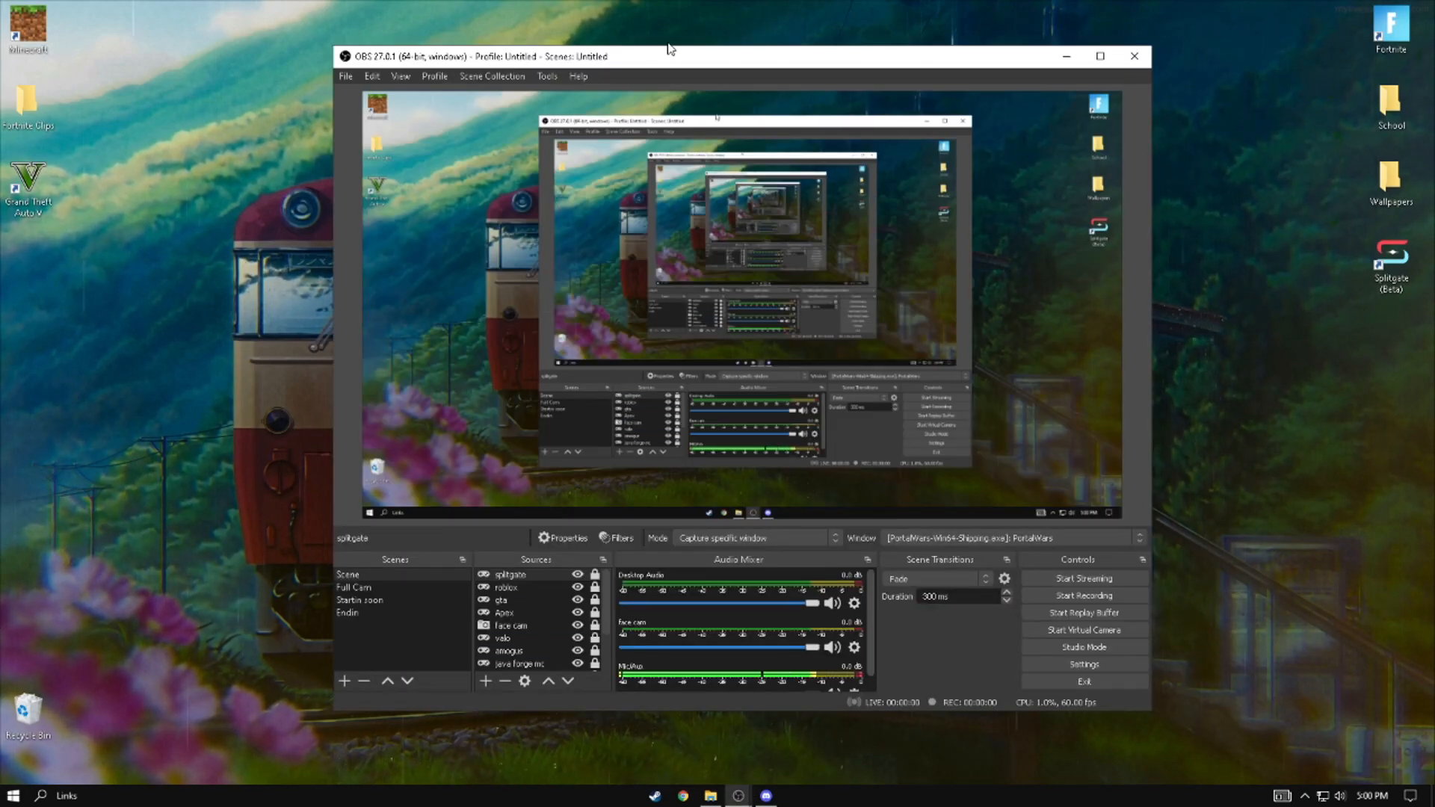
left_click_drag(673, 60, 670, 67)
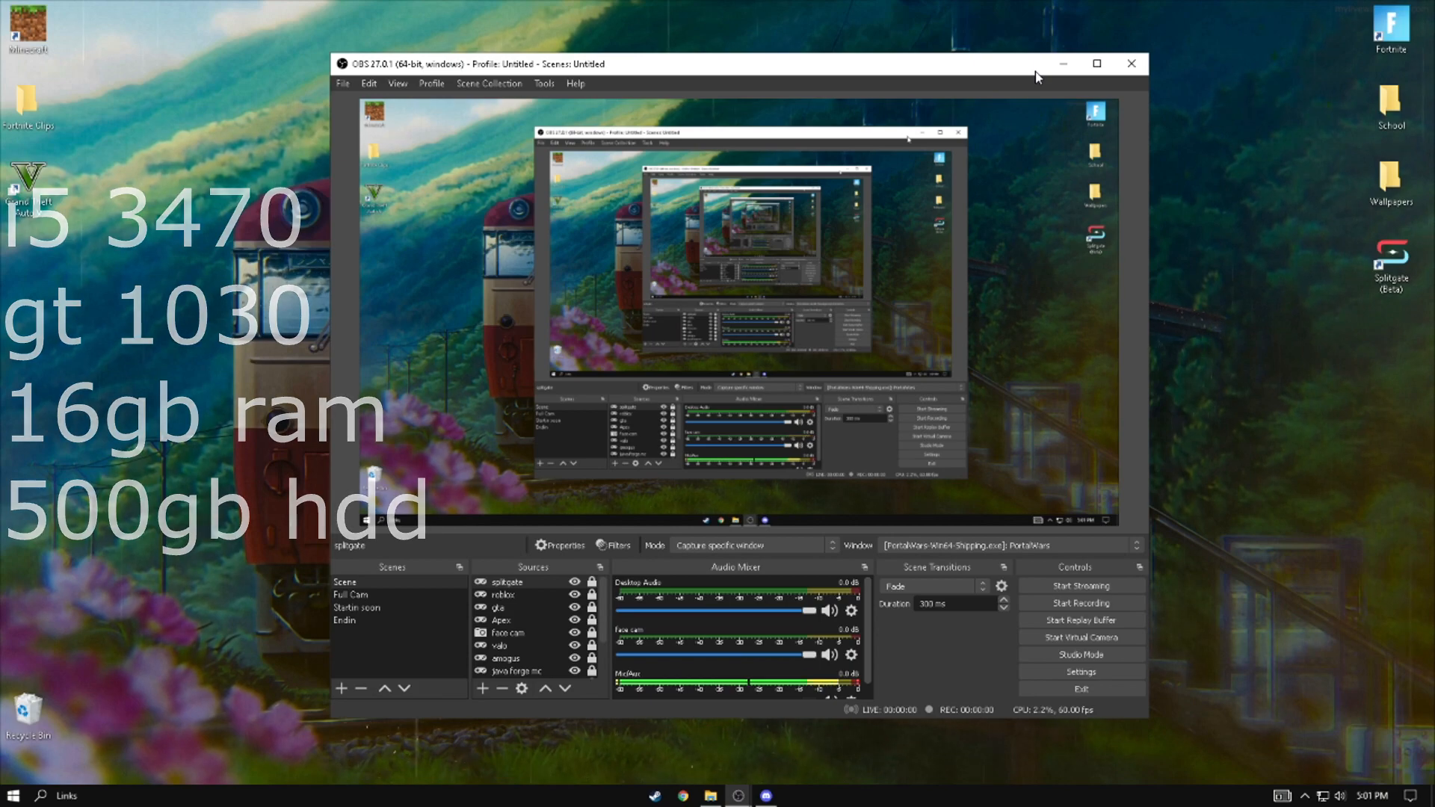
left_click_drag(661, 66, 663, 62)
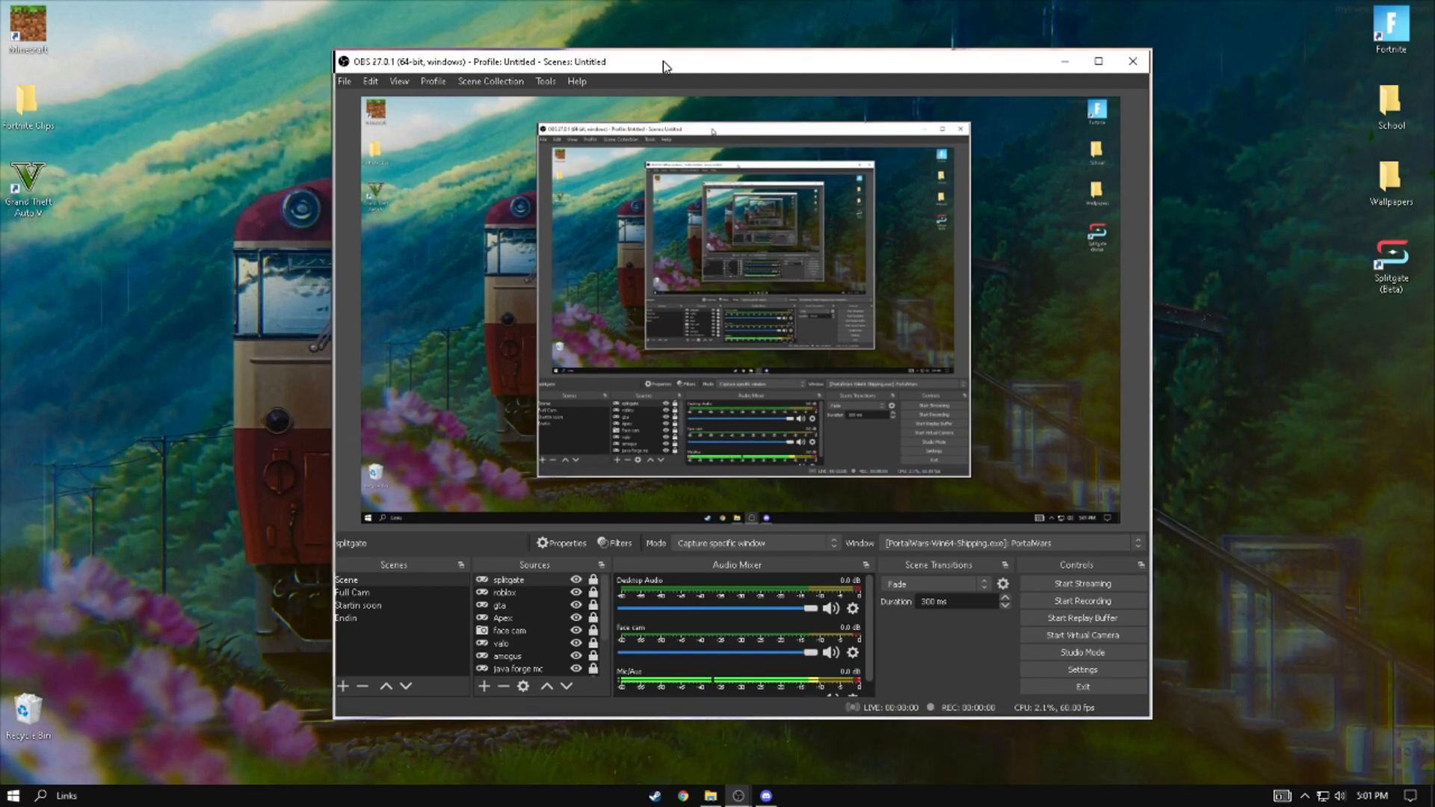
scroll(545, 591, "down", 2)
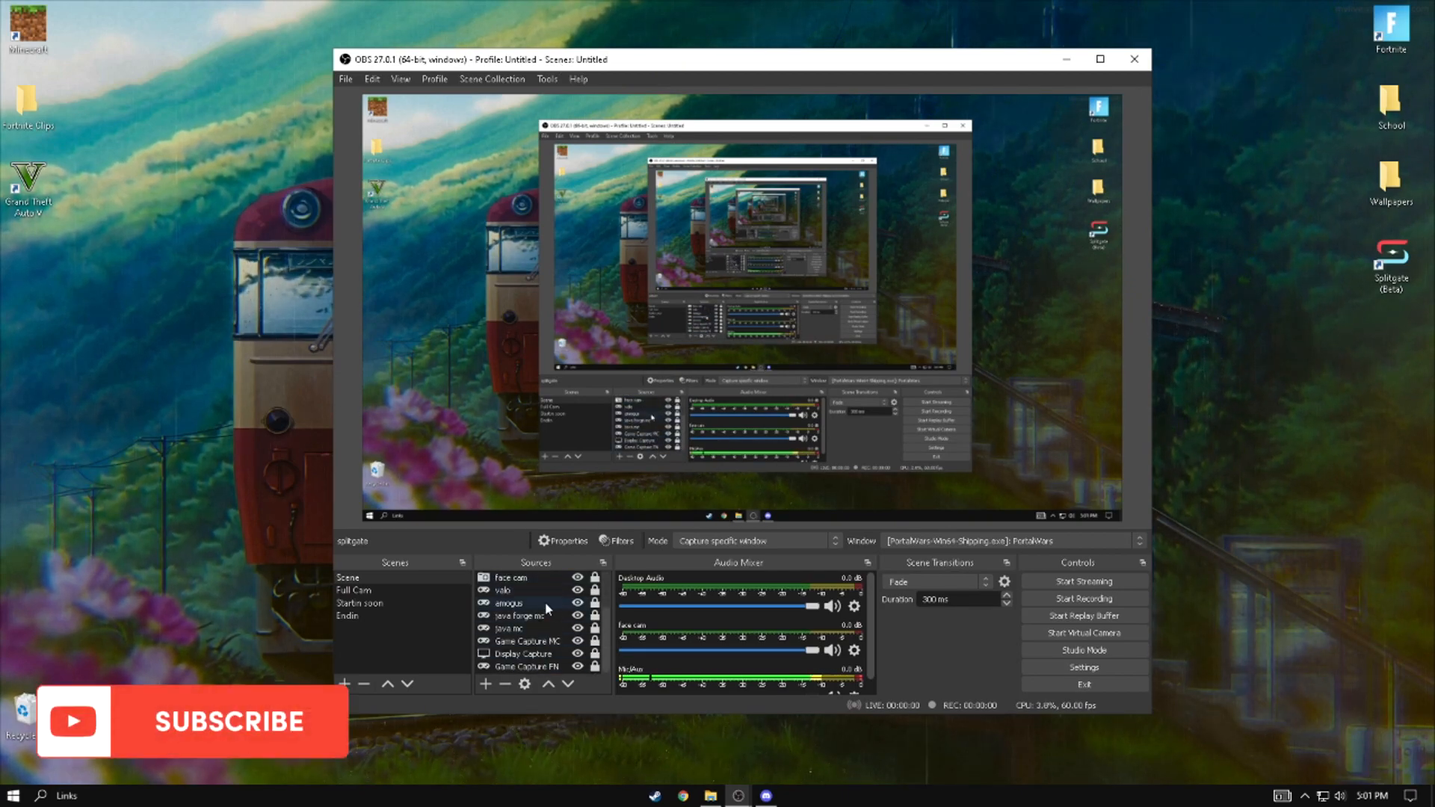
scroll(535, 621, "up", 2)
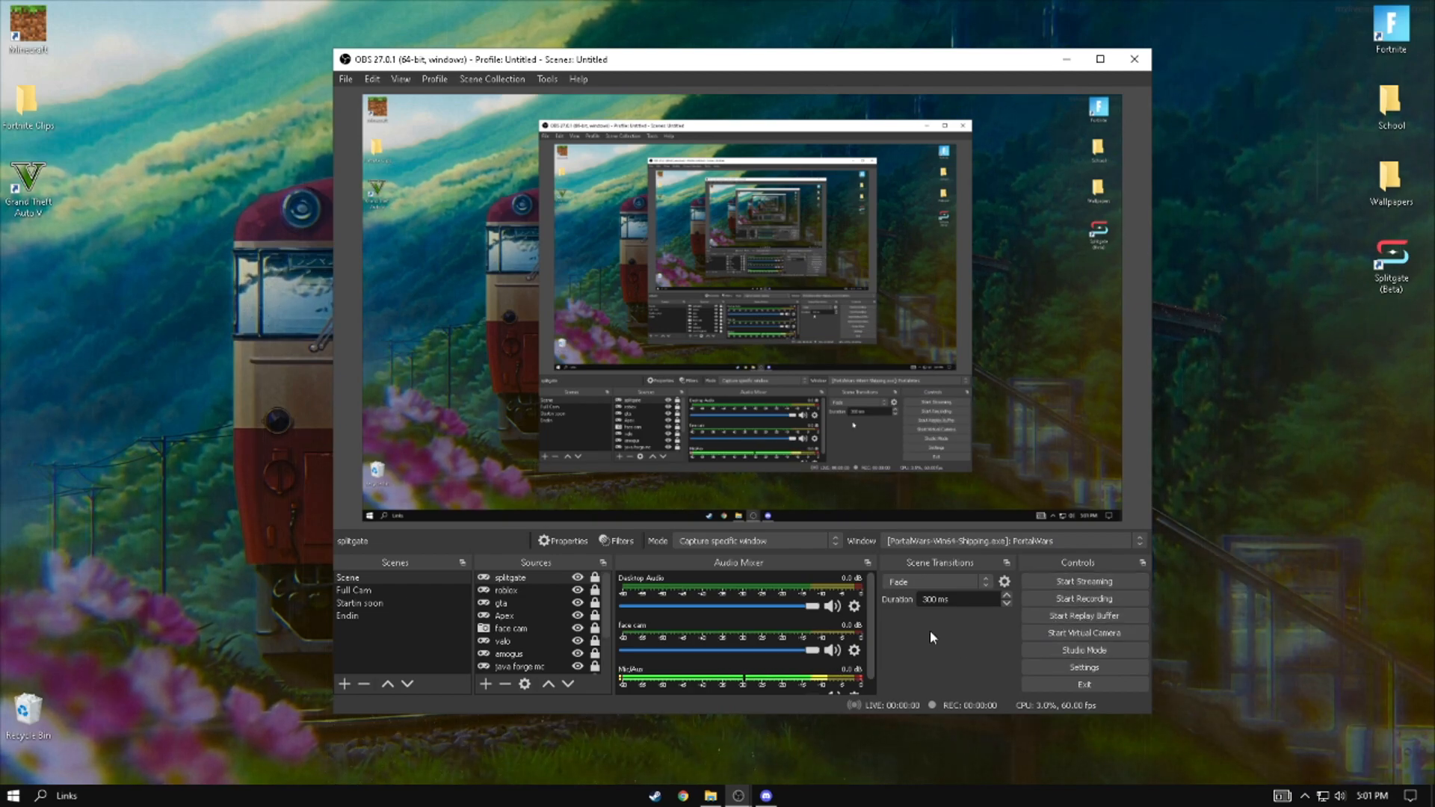
- Open the settings and review the General options, including the available themes
left_click(1047, 668)
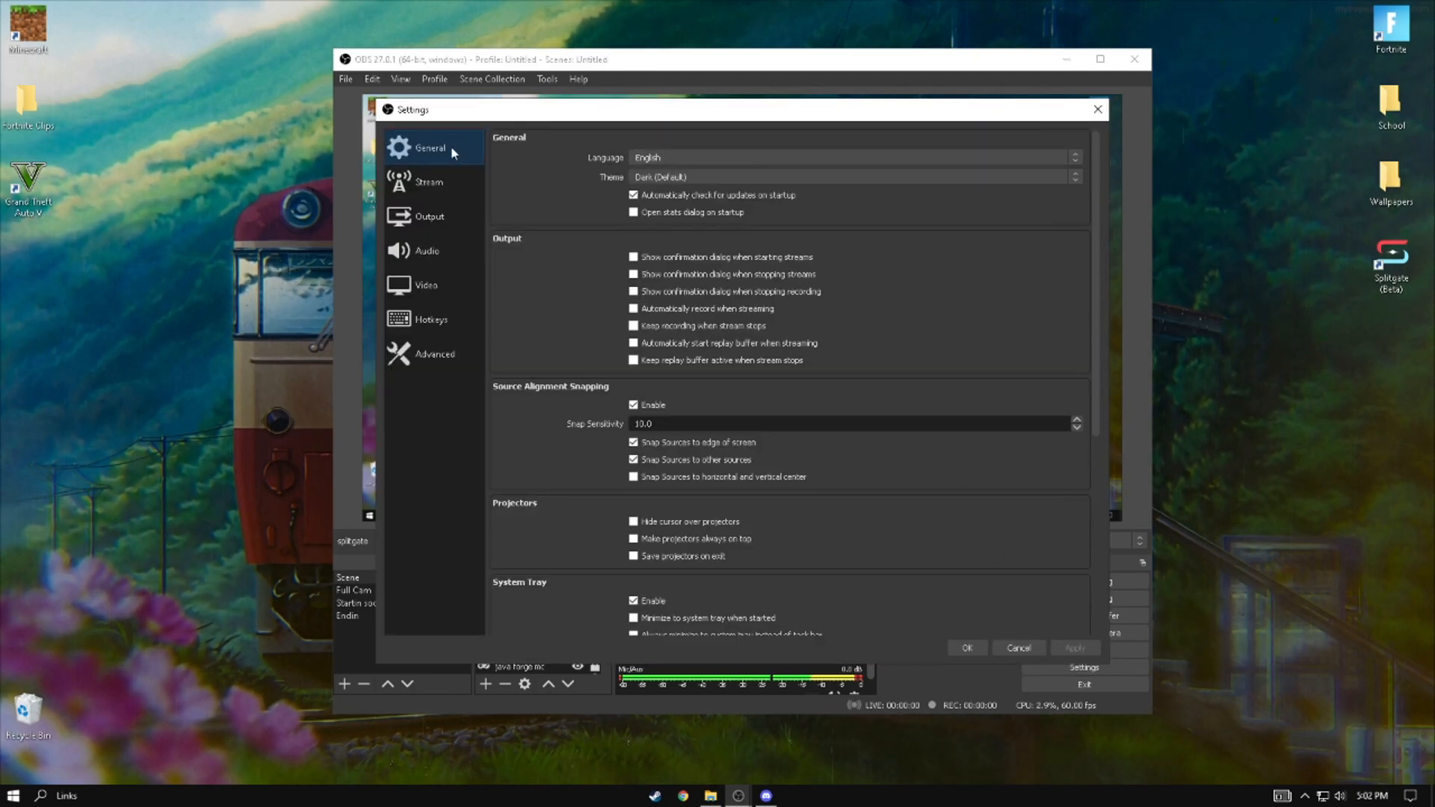
scroll(579, 598, "down", 5)
scroll(568, 486, "up", 5)
scroll(568, 448, "down", 5)
scroll(598, 374, "up", 5)
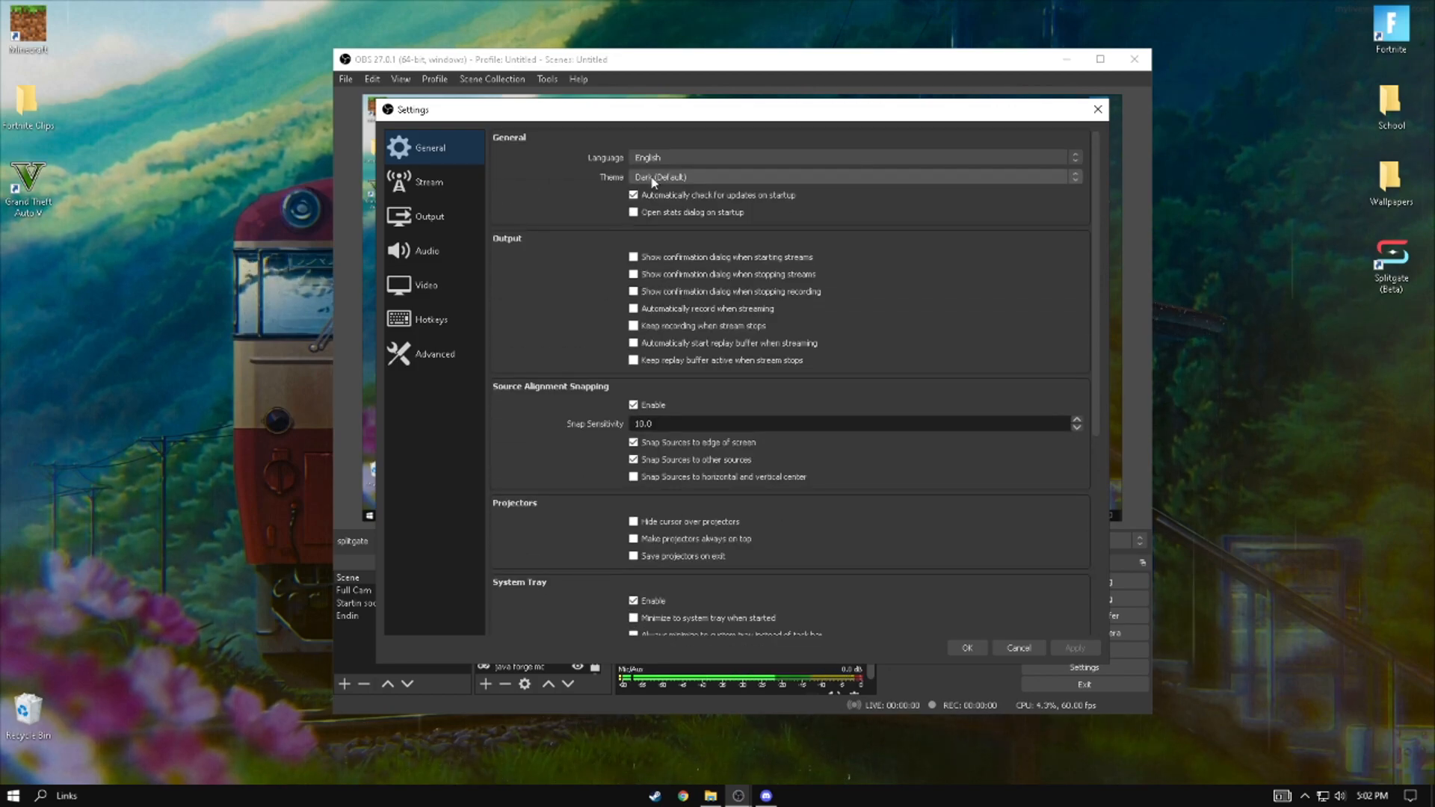
left_click(652, 180)
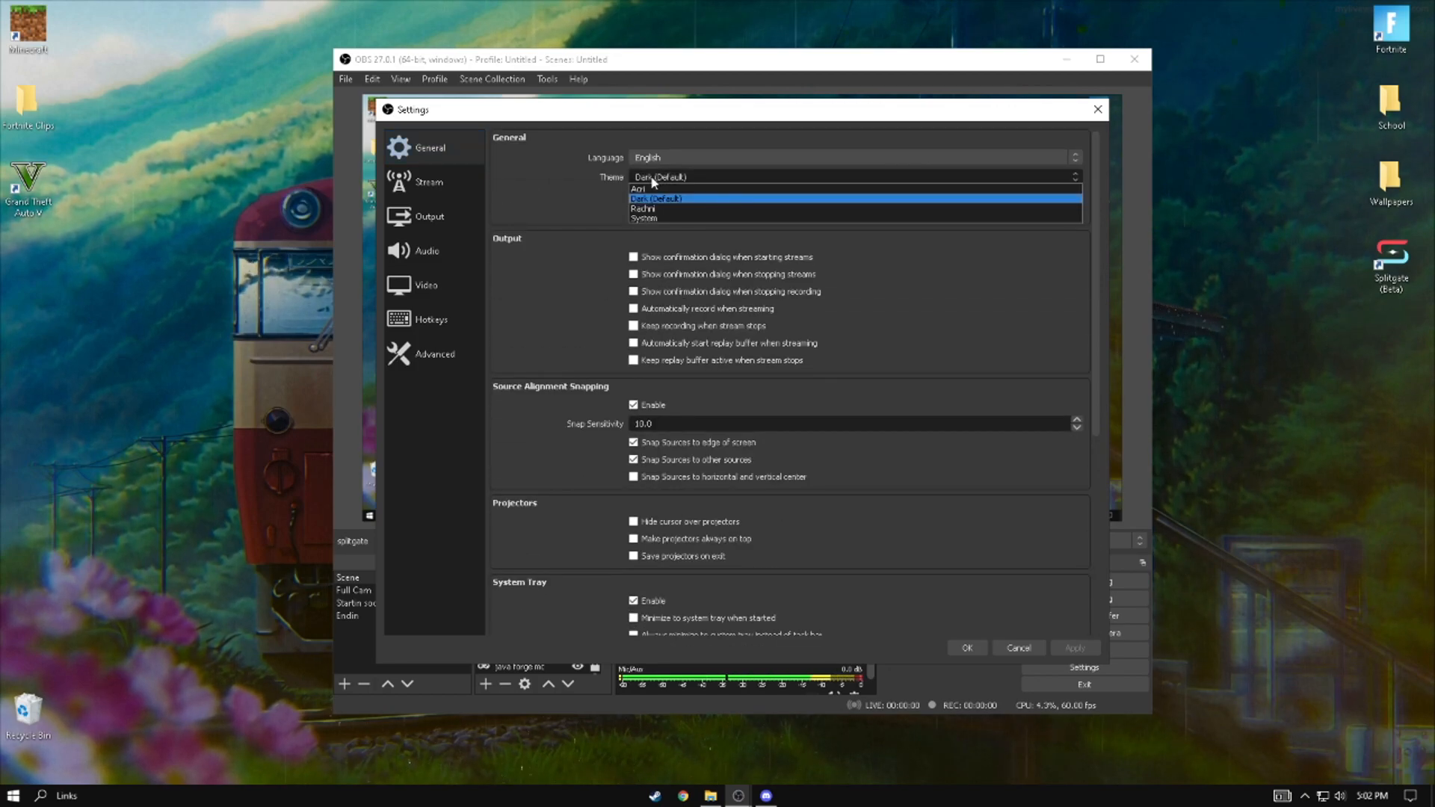
left_click(548, 207)
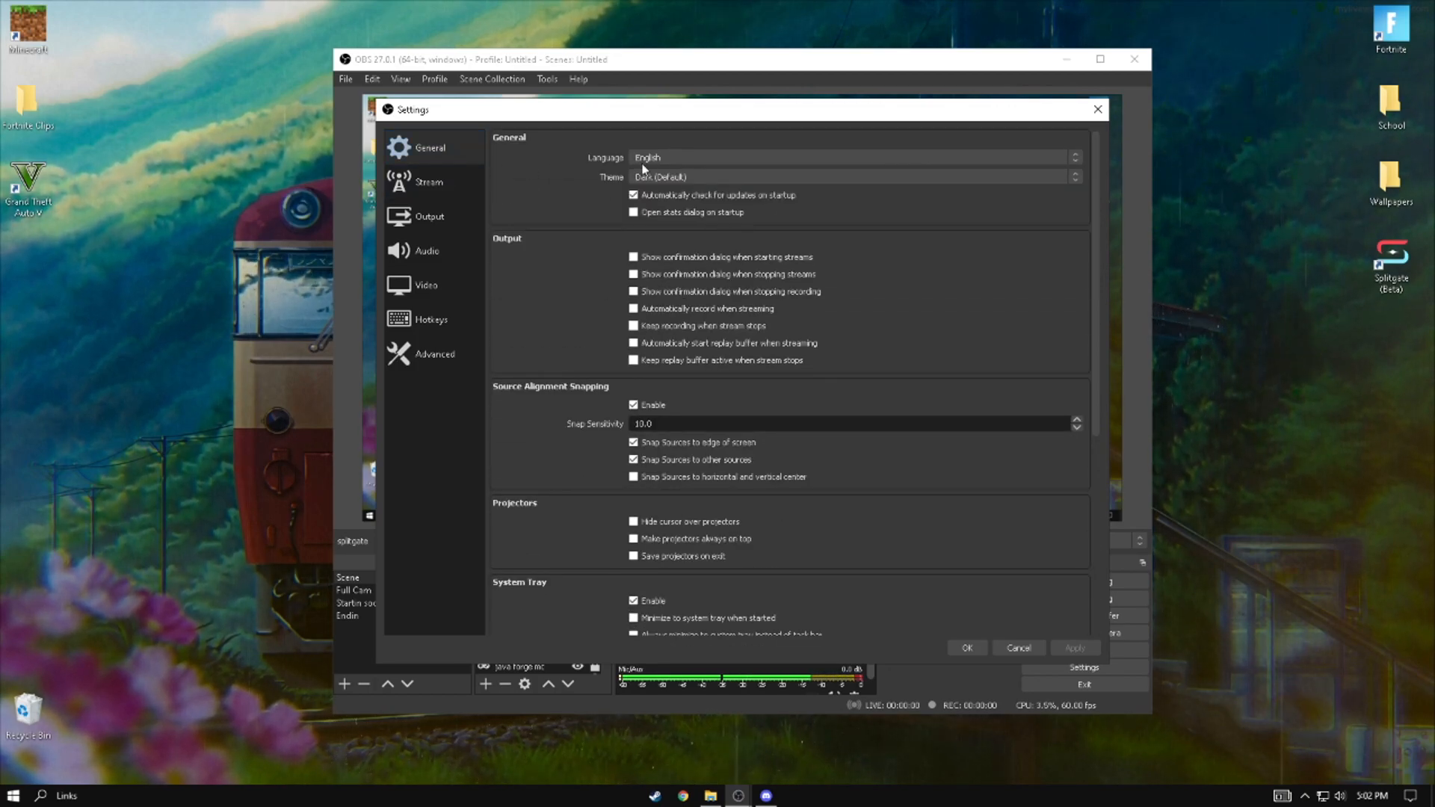
- In the Output settings, use Simple output mode with the Software (x264) streaming encoder and an audio bitrate of 160
left_click(467, 216)
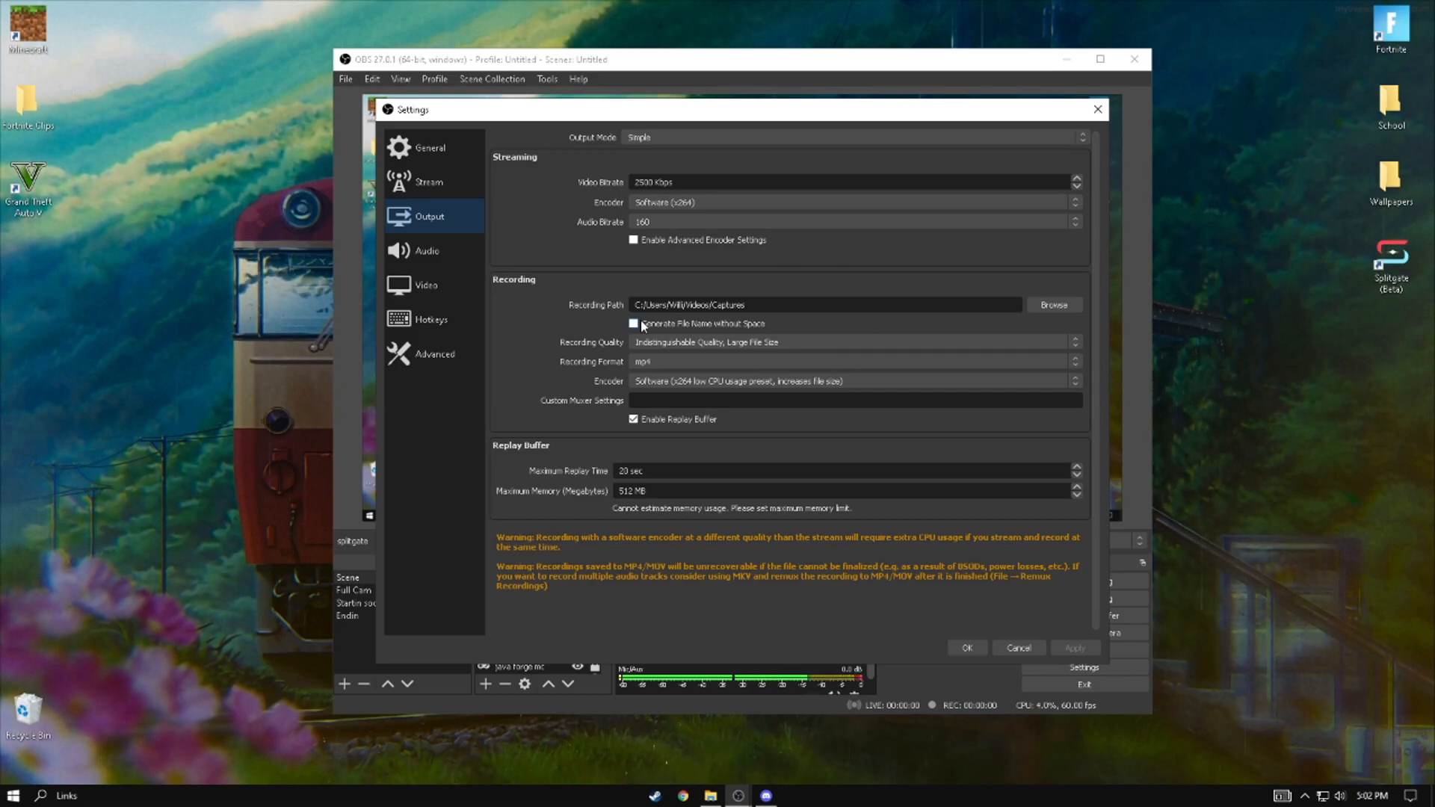
left_click(648, 138)
left_click(651, 140)
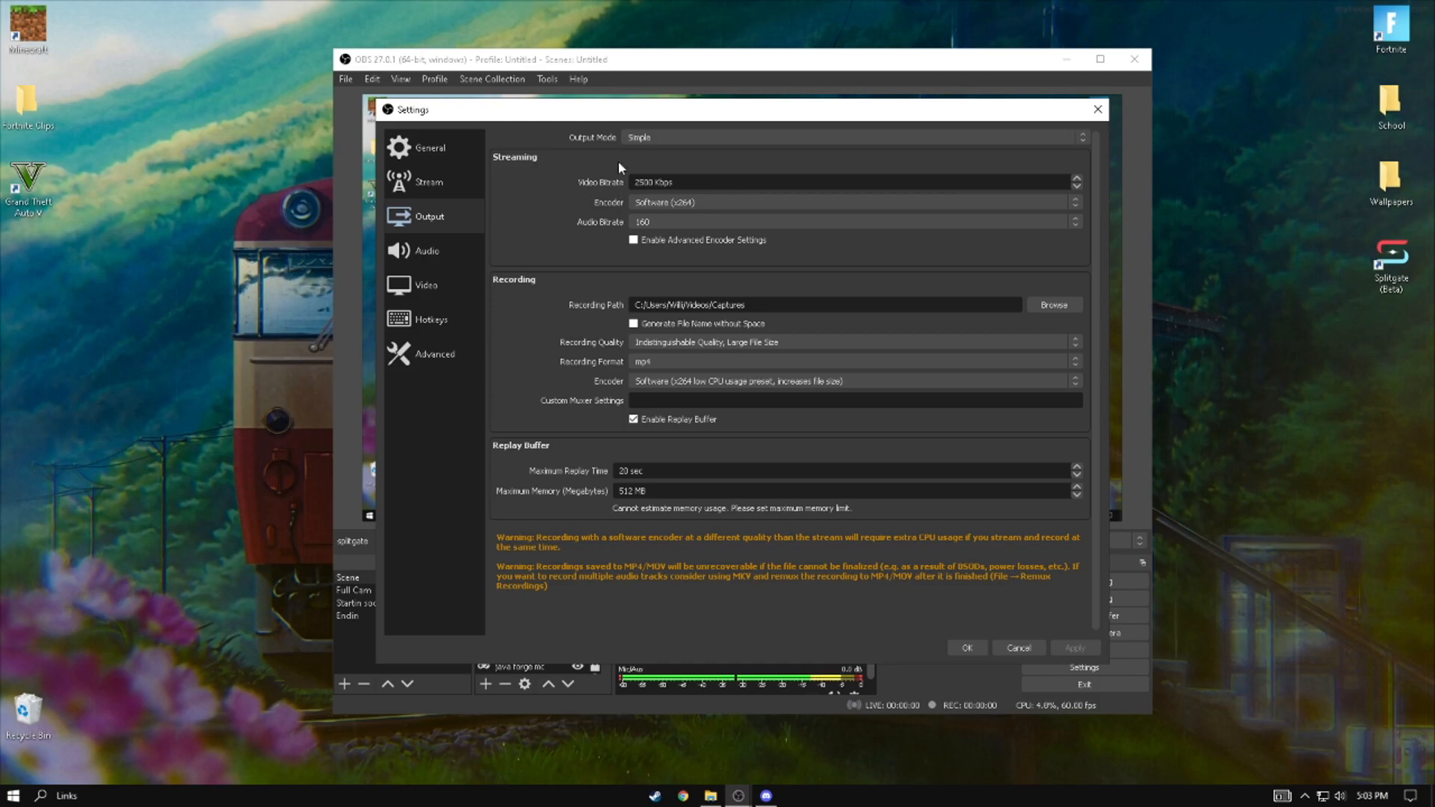
left_click(648, 202)
left_click(649, 214)
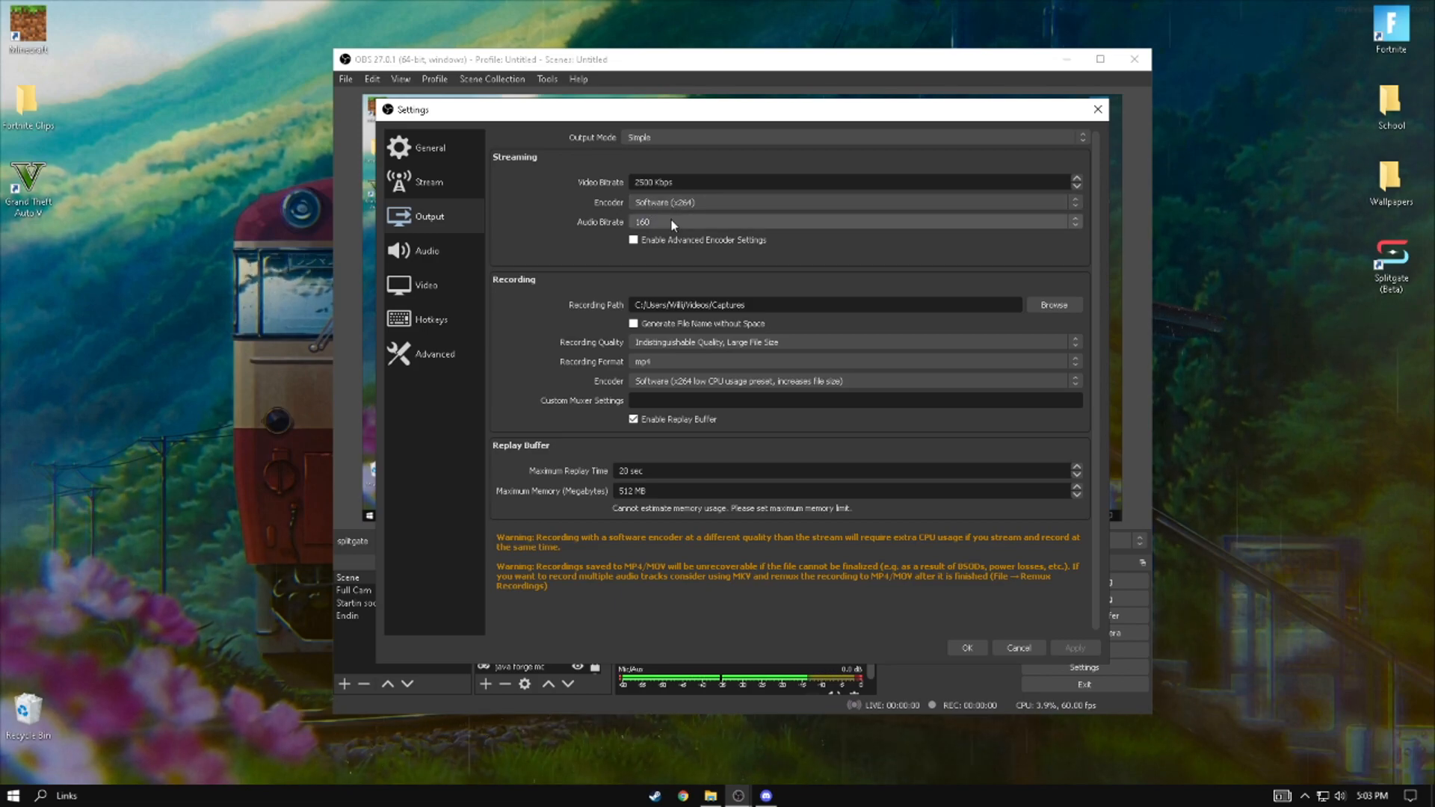
left_click(658, 223)
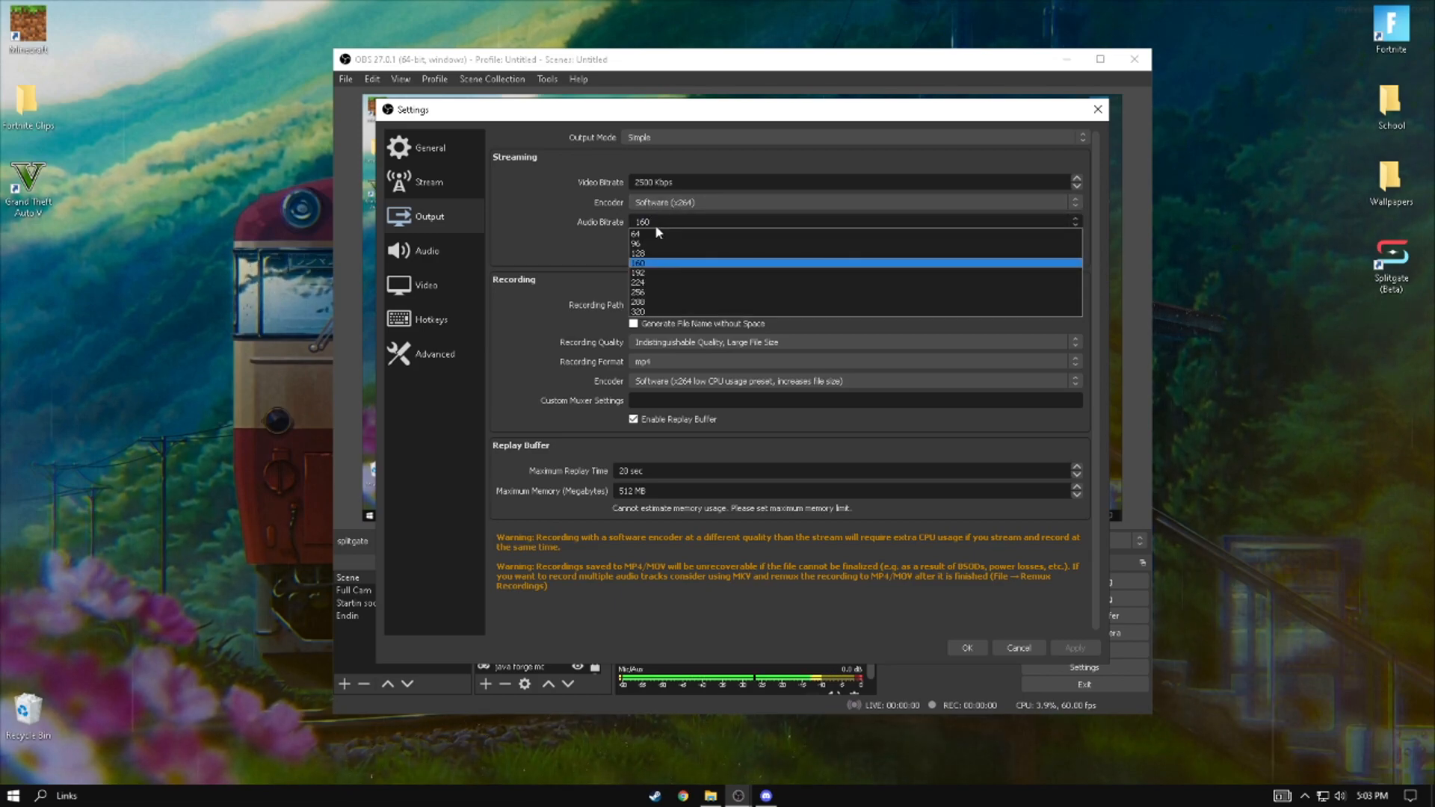
left_click(644, 264)
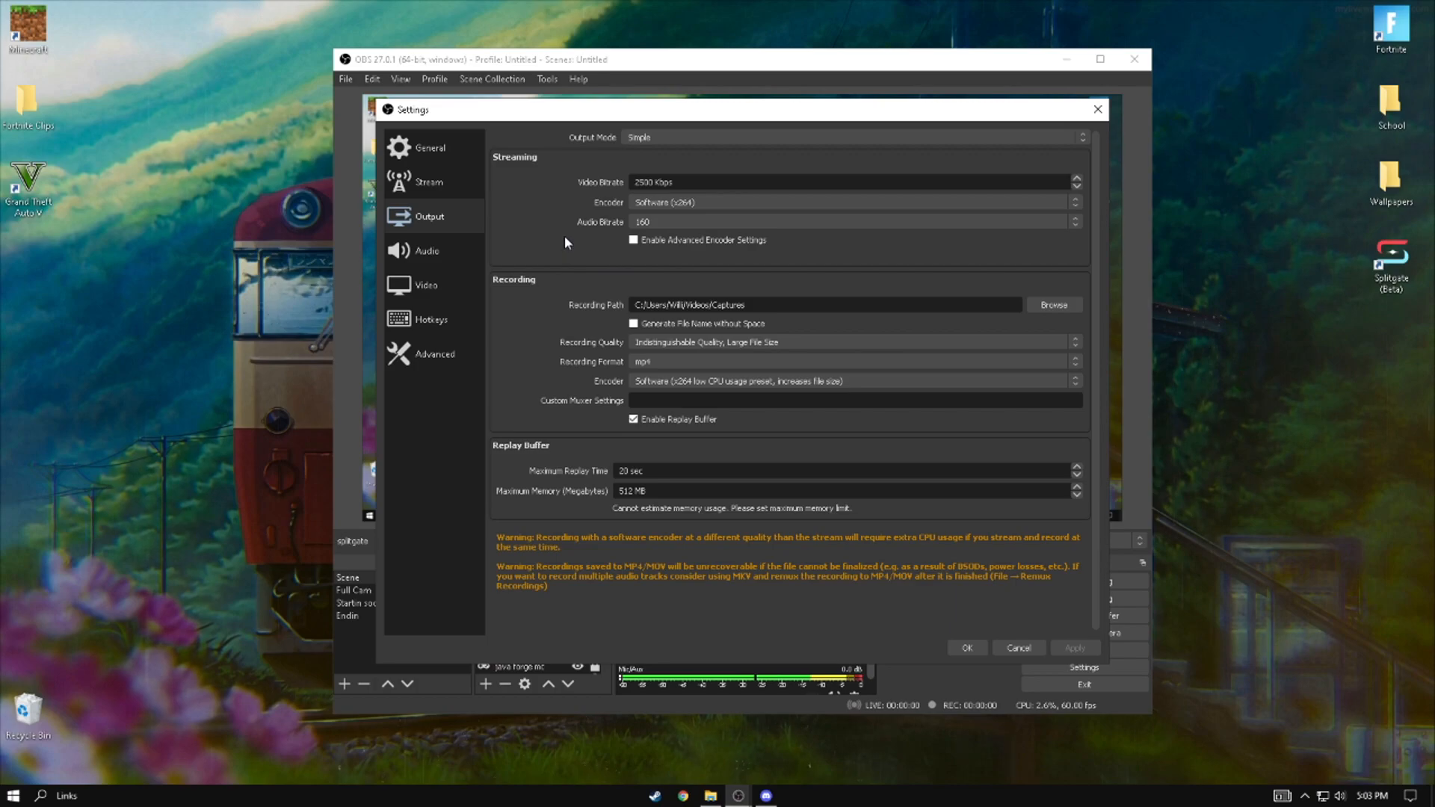
- Try choosing the Downloads folder as the recording path
scroll(579, 269, "down", 1)
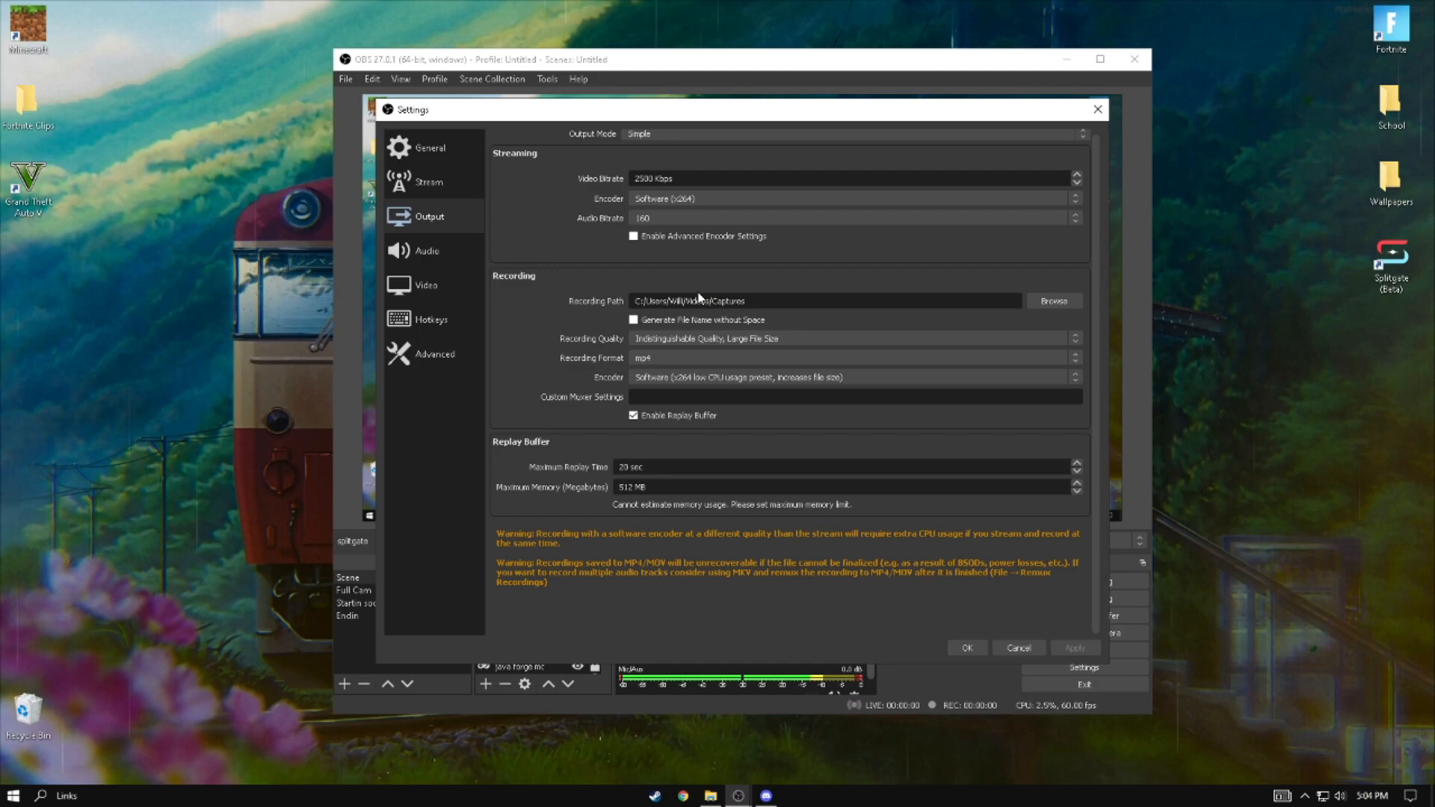
left_click(1055, 301)
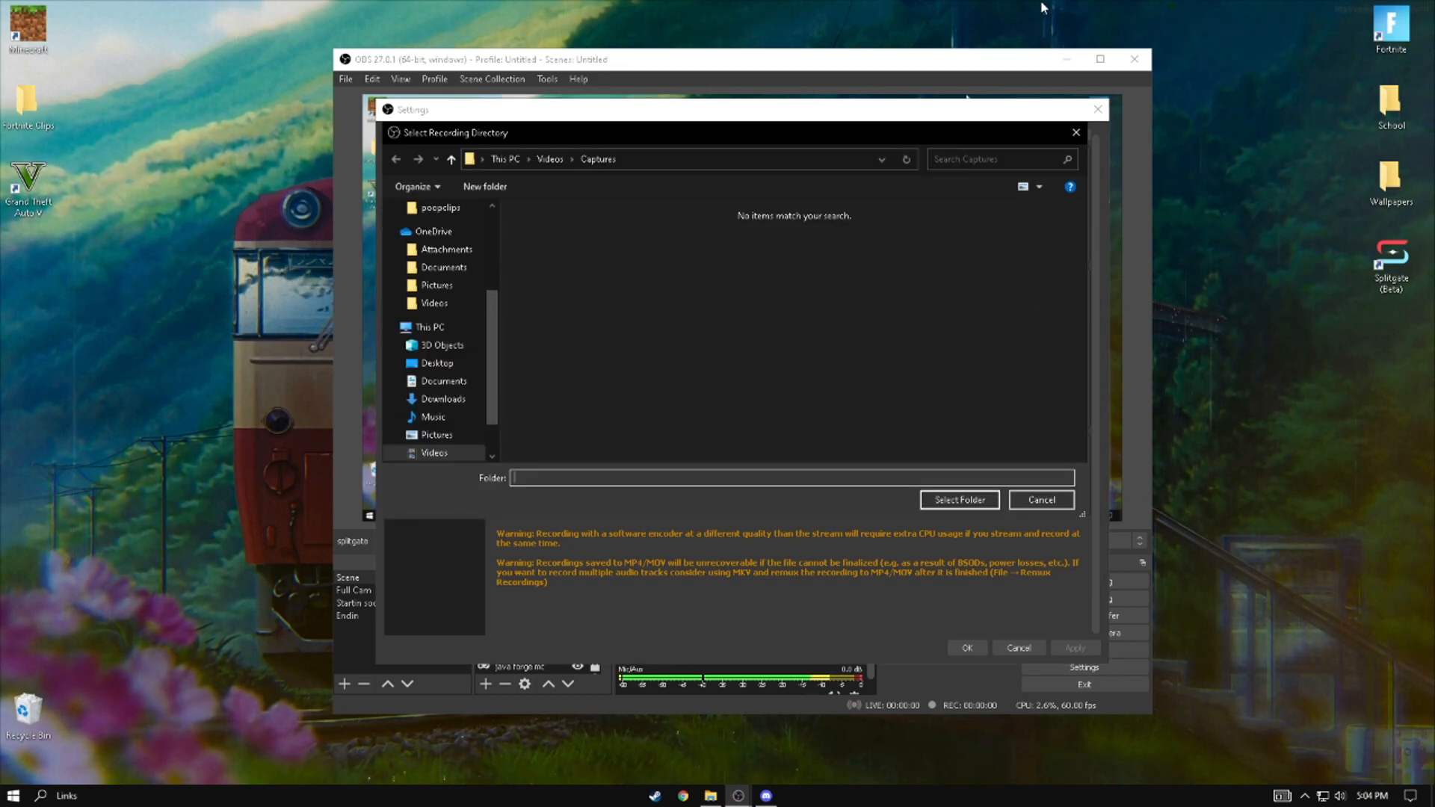
left_click(1076, 132)
left_click(1057, 301)
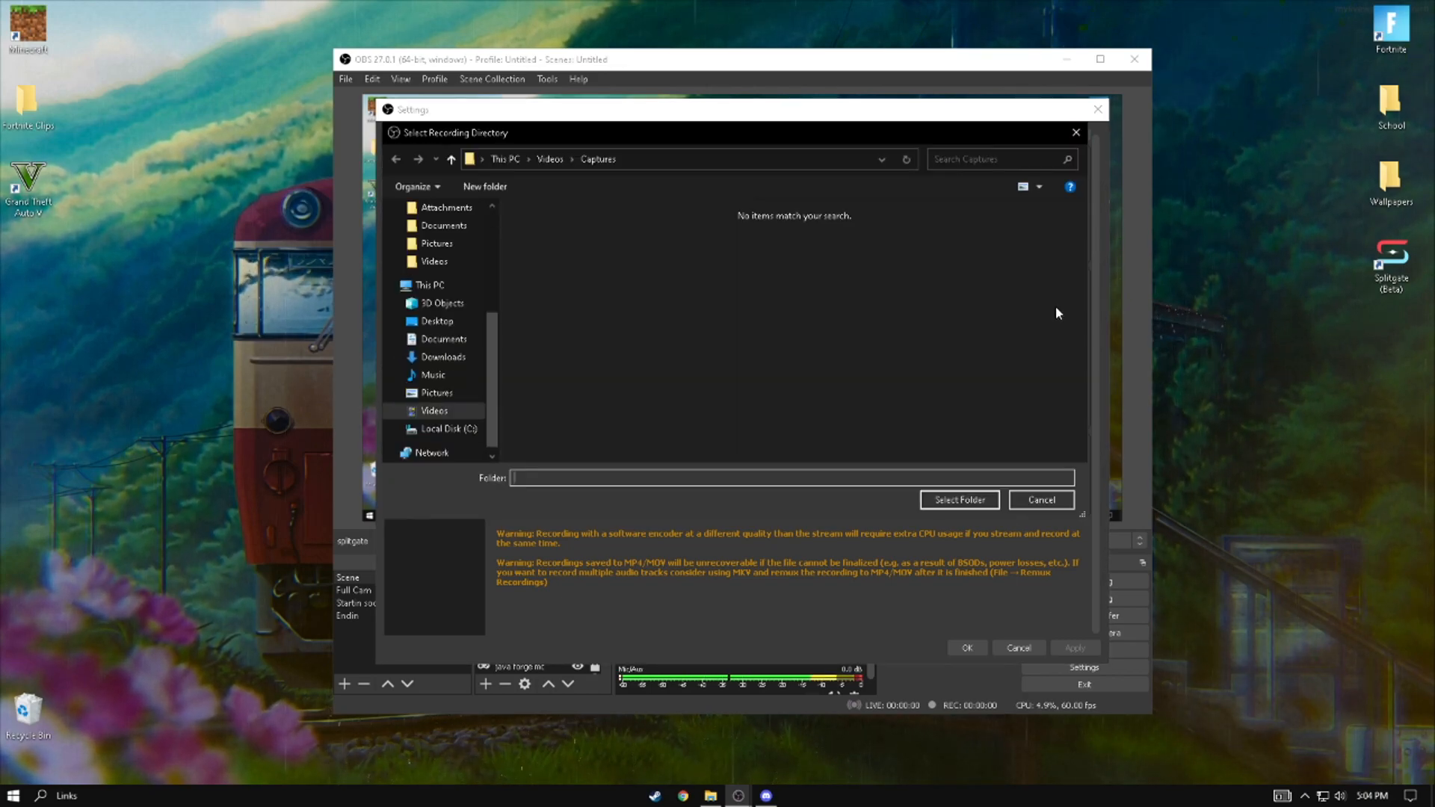
left_click(444, 392)
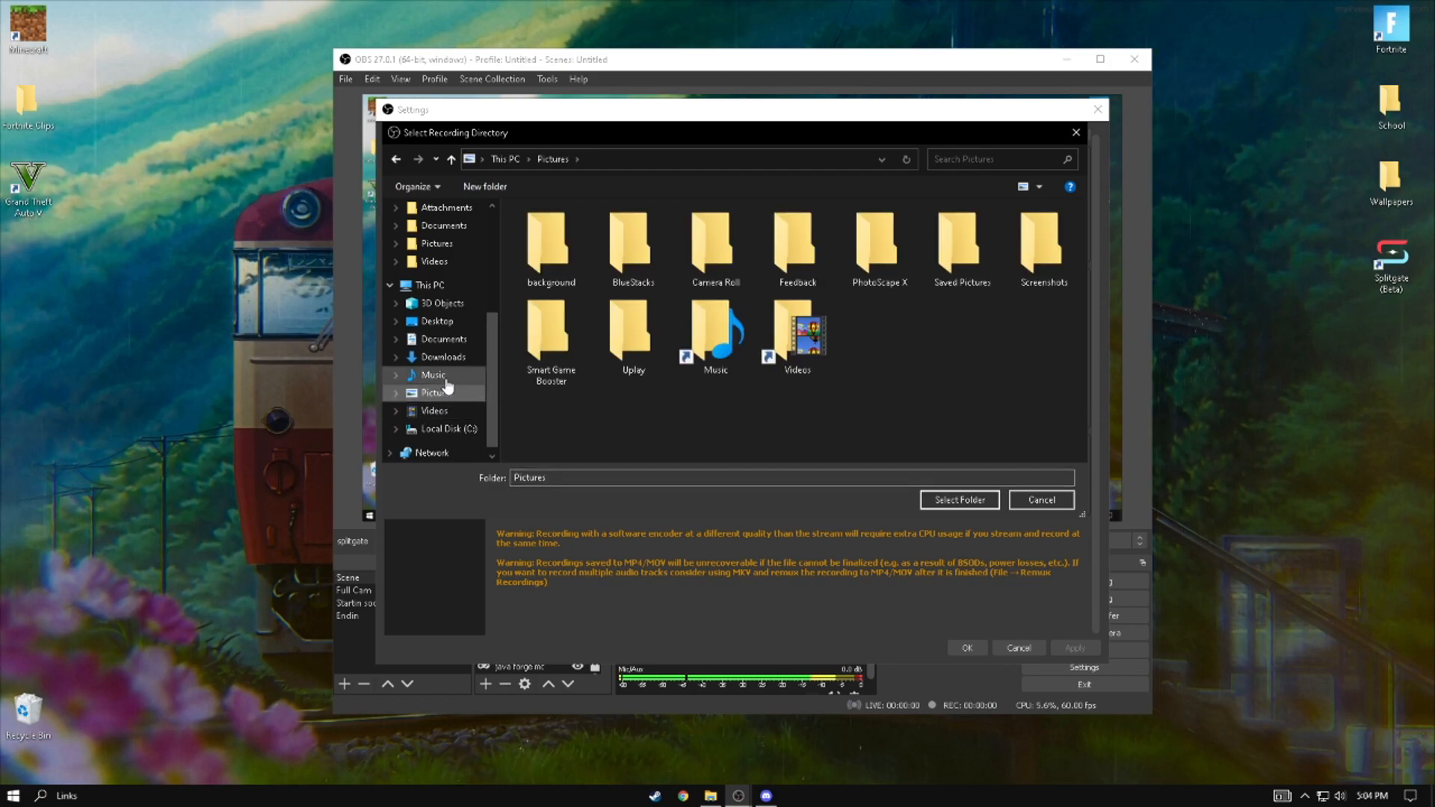
left_click(441, 375)
left_click(444, 338)
left_click(447, 357)
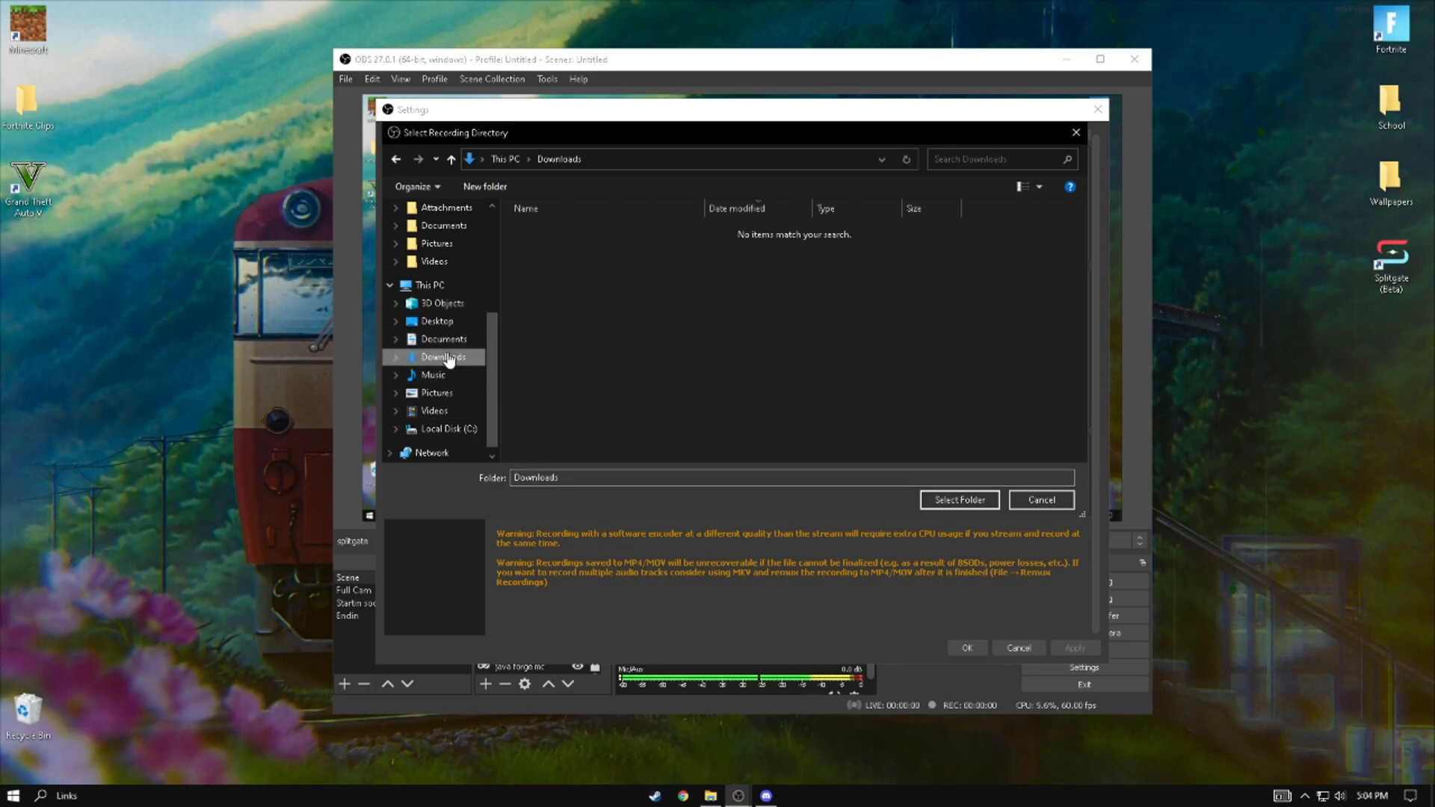
left_click(936, 500)
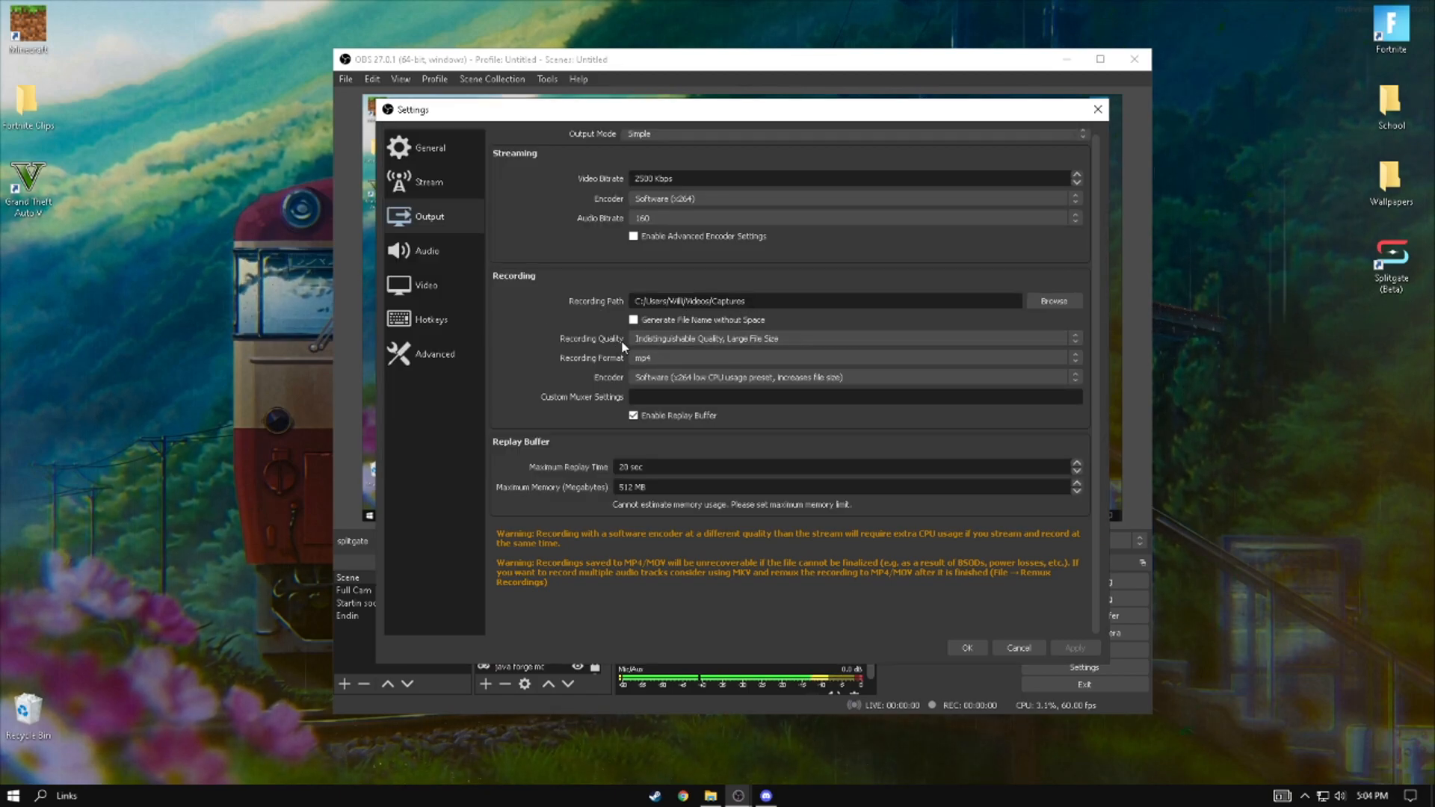
- Set the recording quality to Indistinguishable Quality, Large File Size and the recording format to mp4
left_click(661, 340)
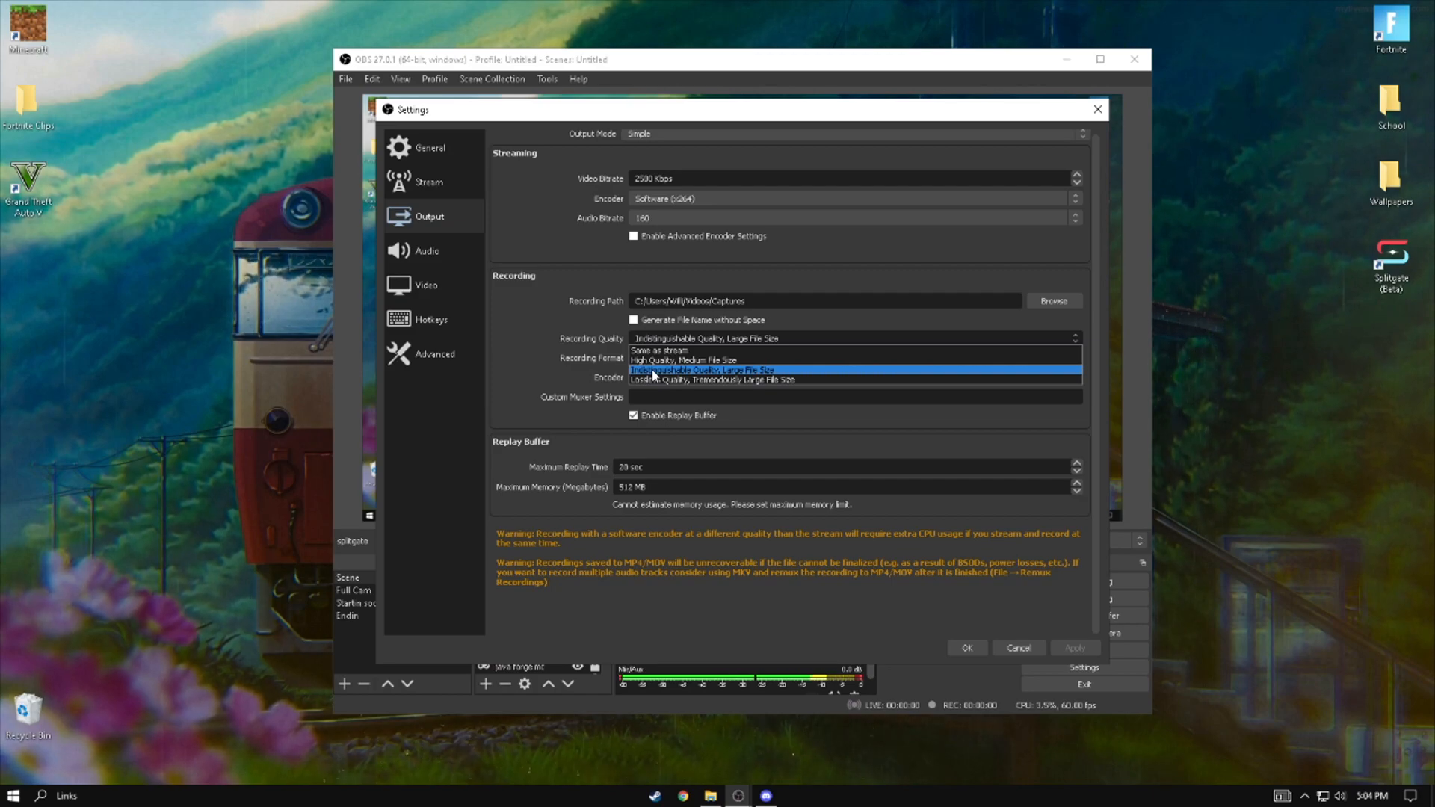
left_click(651, 369)
left_click(666, 356)
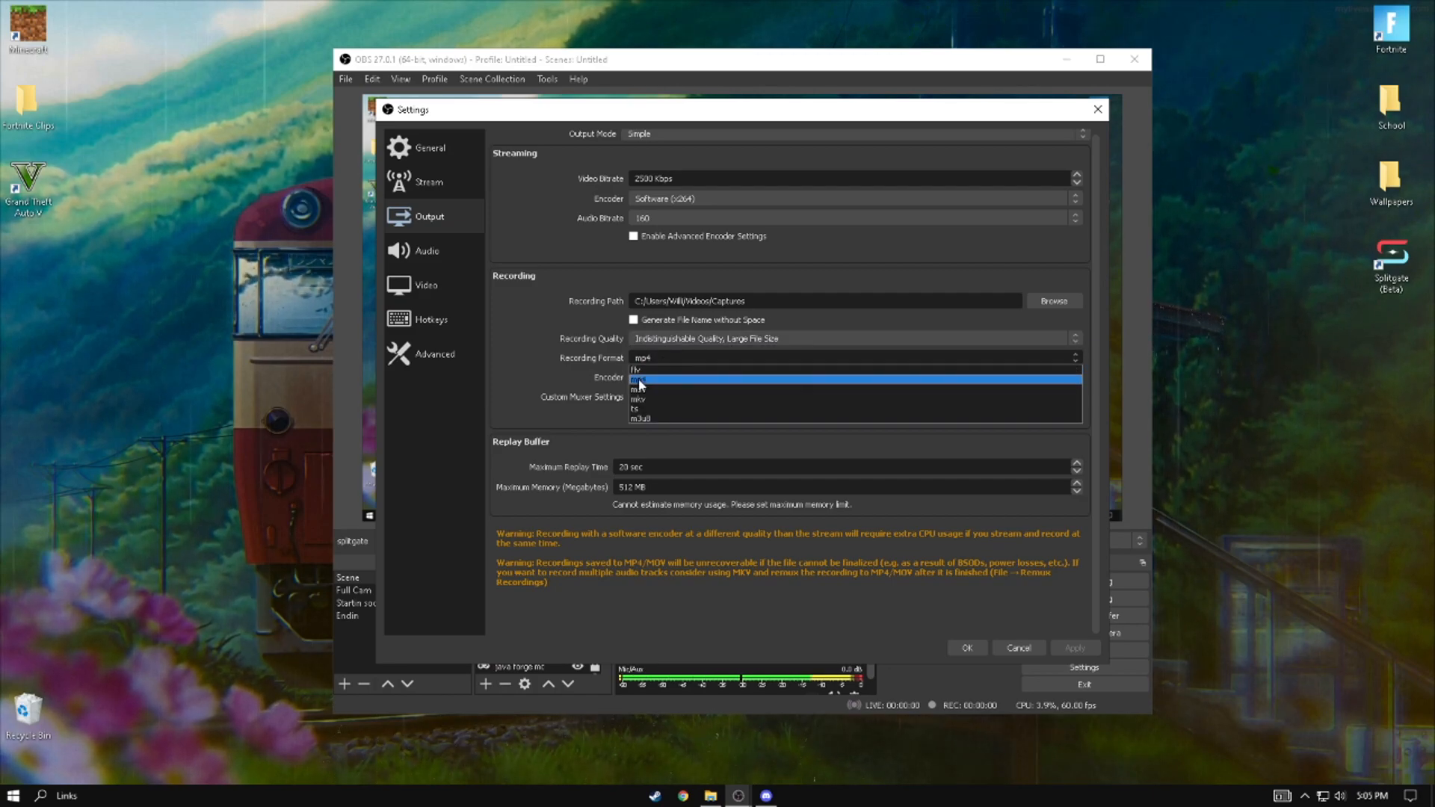
left_click(638, 379)
left_click(647, 360)
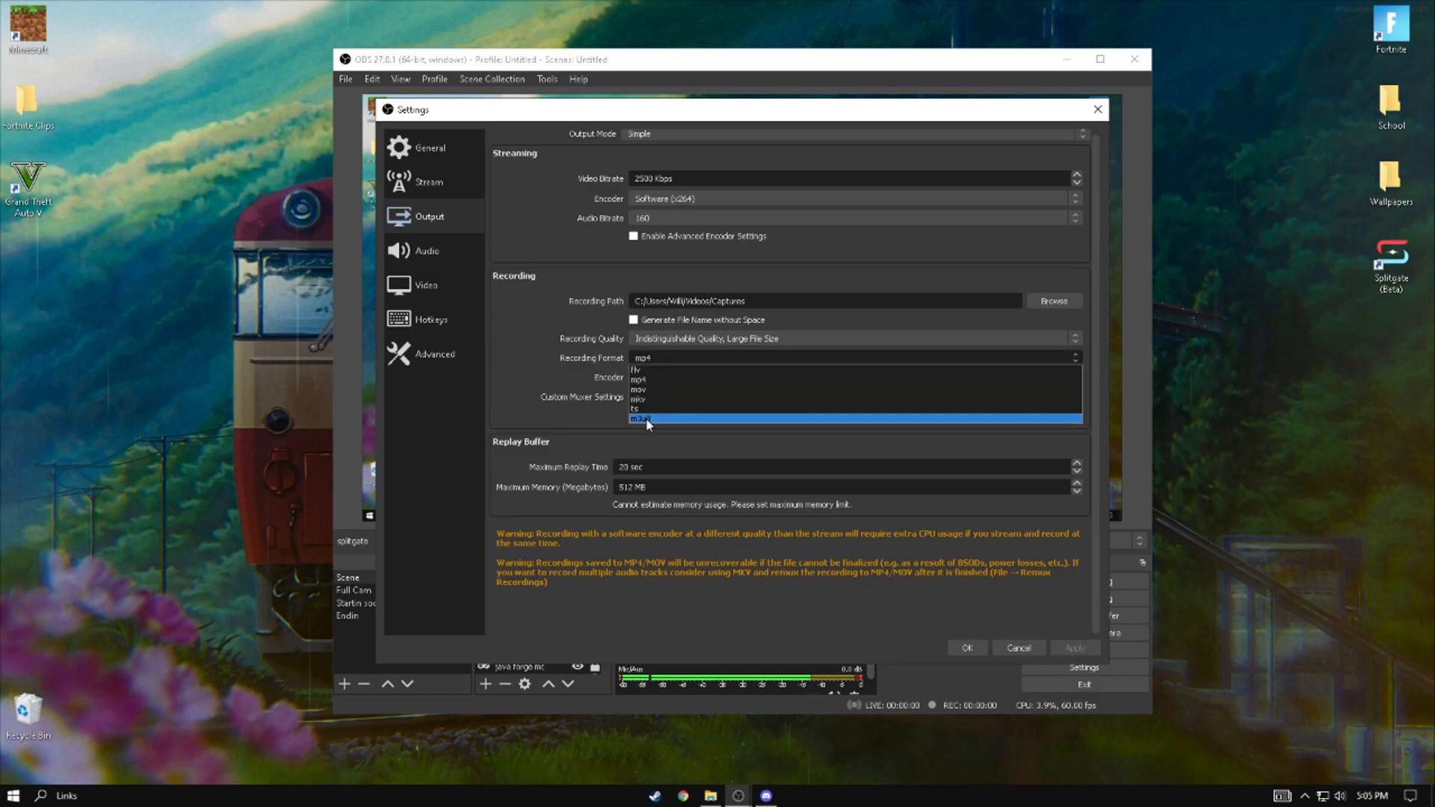
left_click(662, 379)
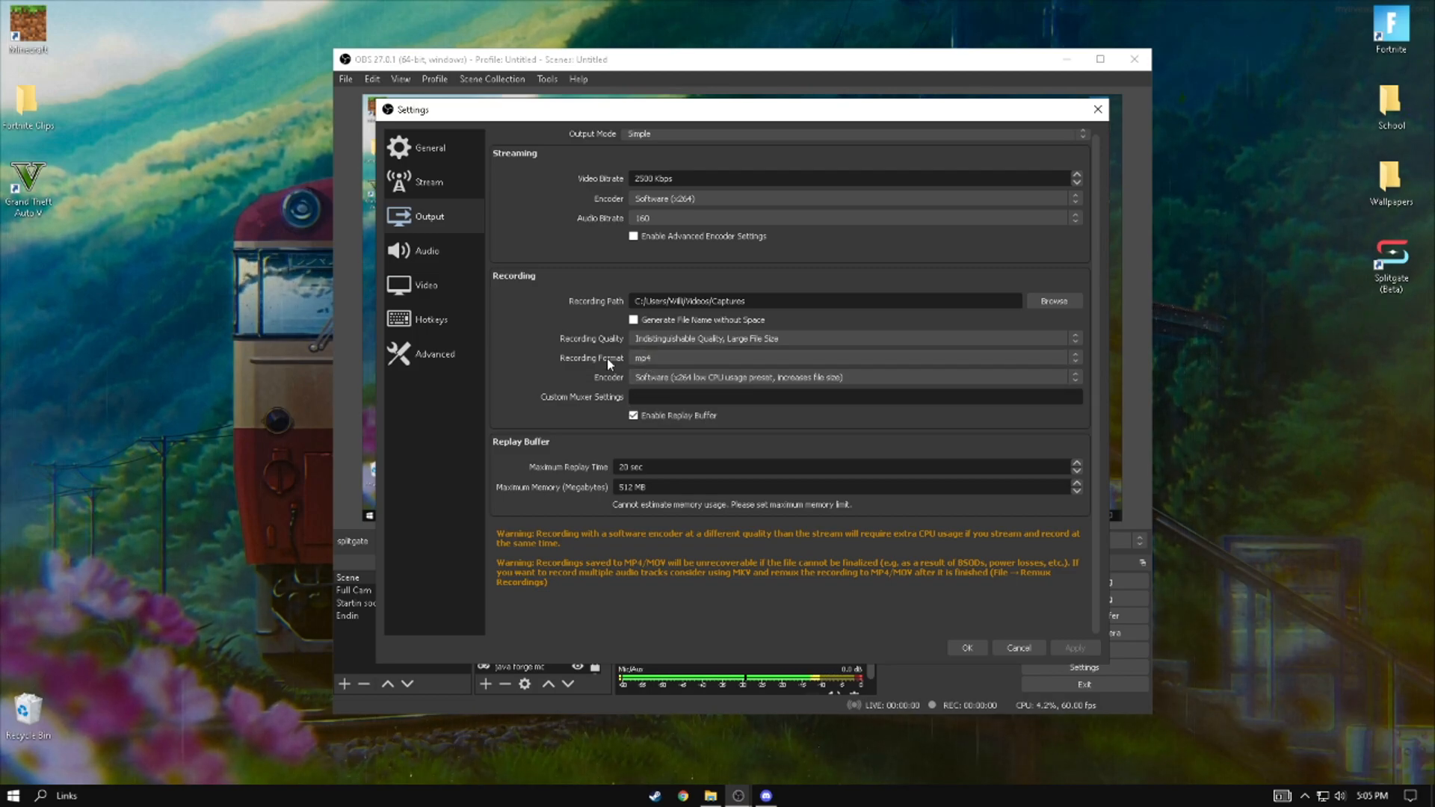
- Set the recording encoder to Software (x264 low CPU usage preset, increases file size)
left_click(654, 377)
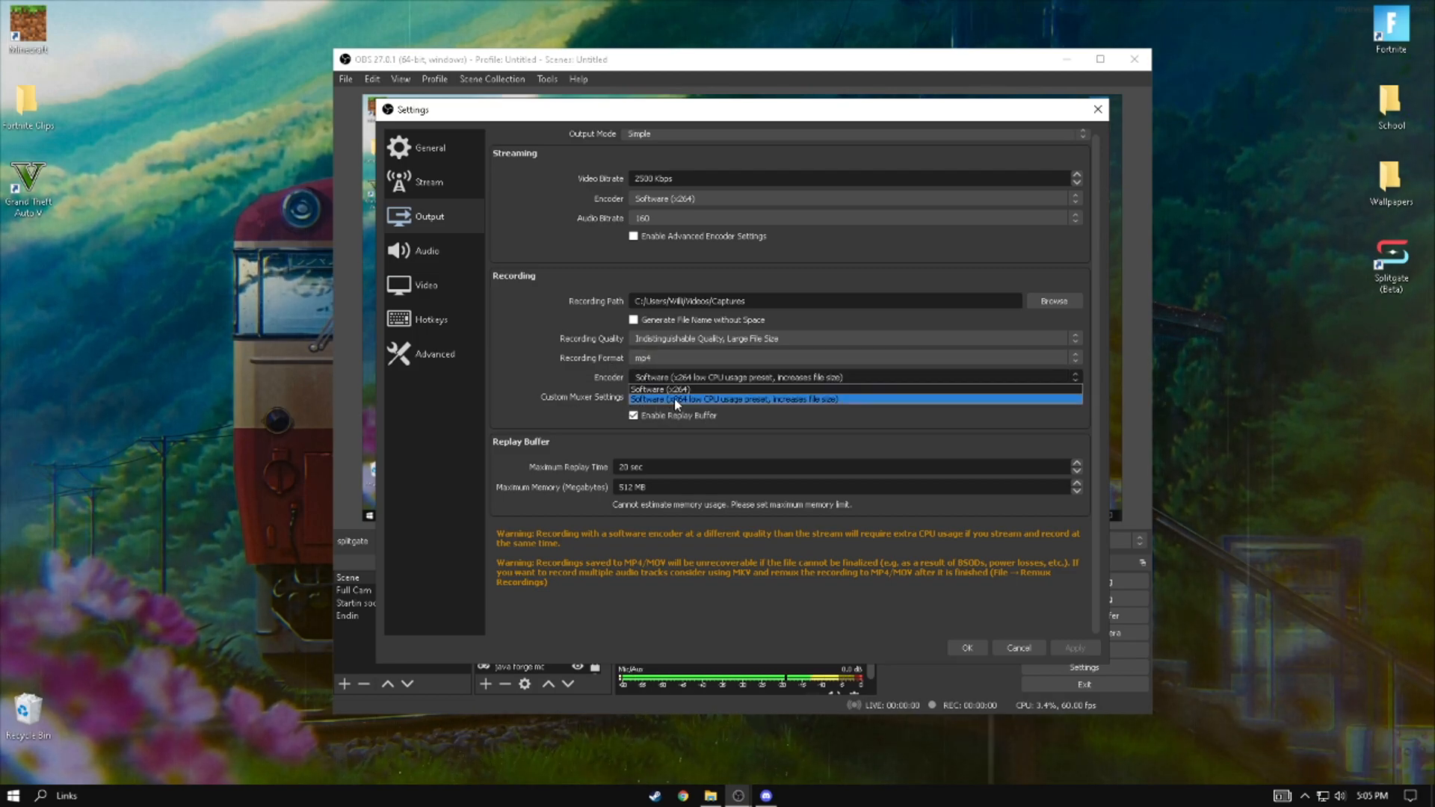
left_click(747, 400)
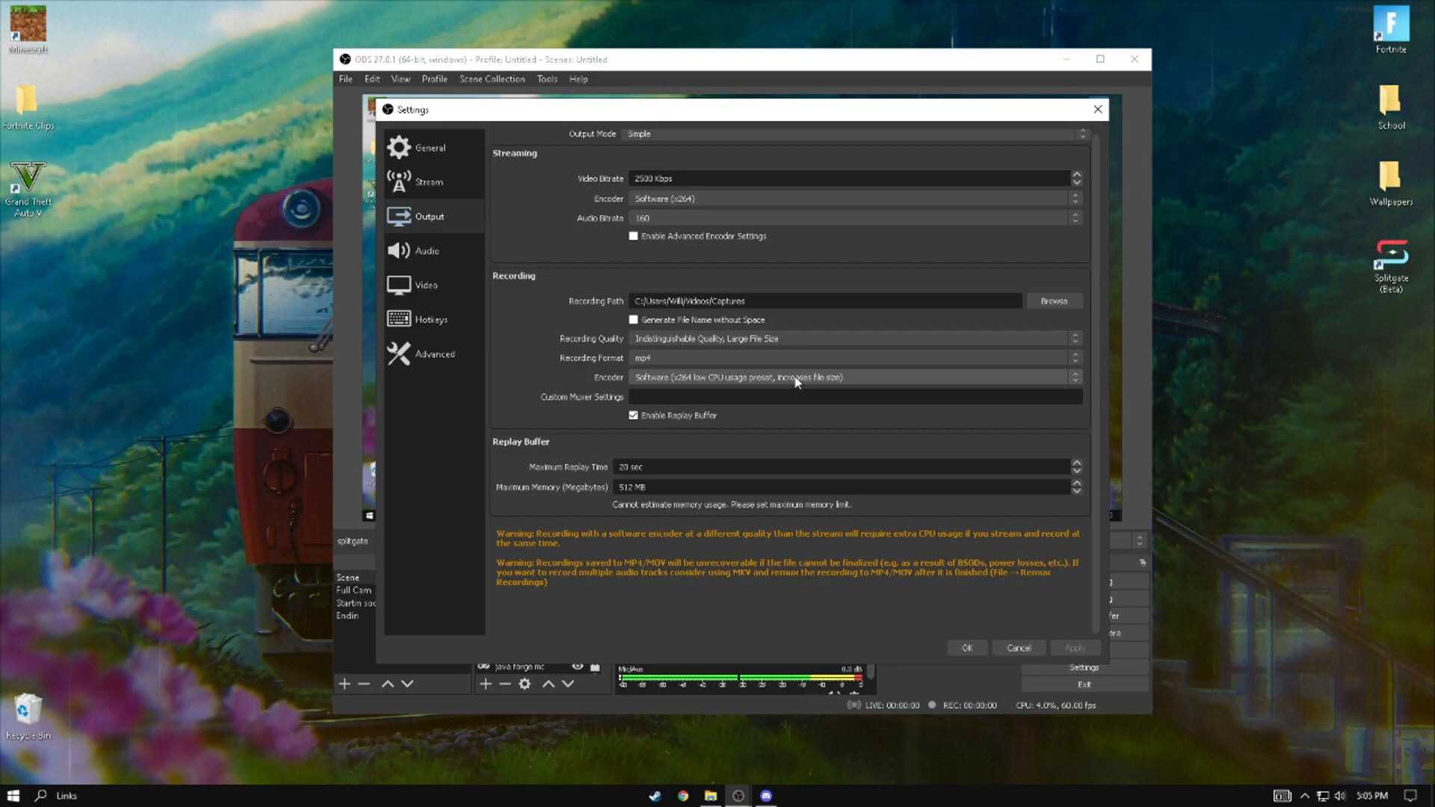
left_click(795, 379)
left_click(767, 400)
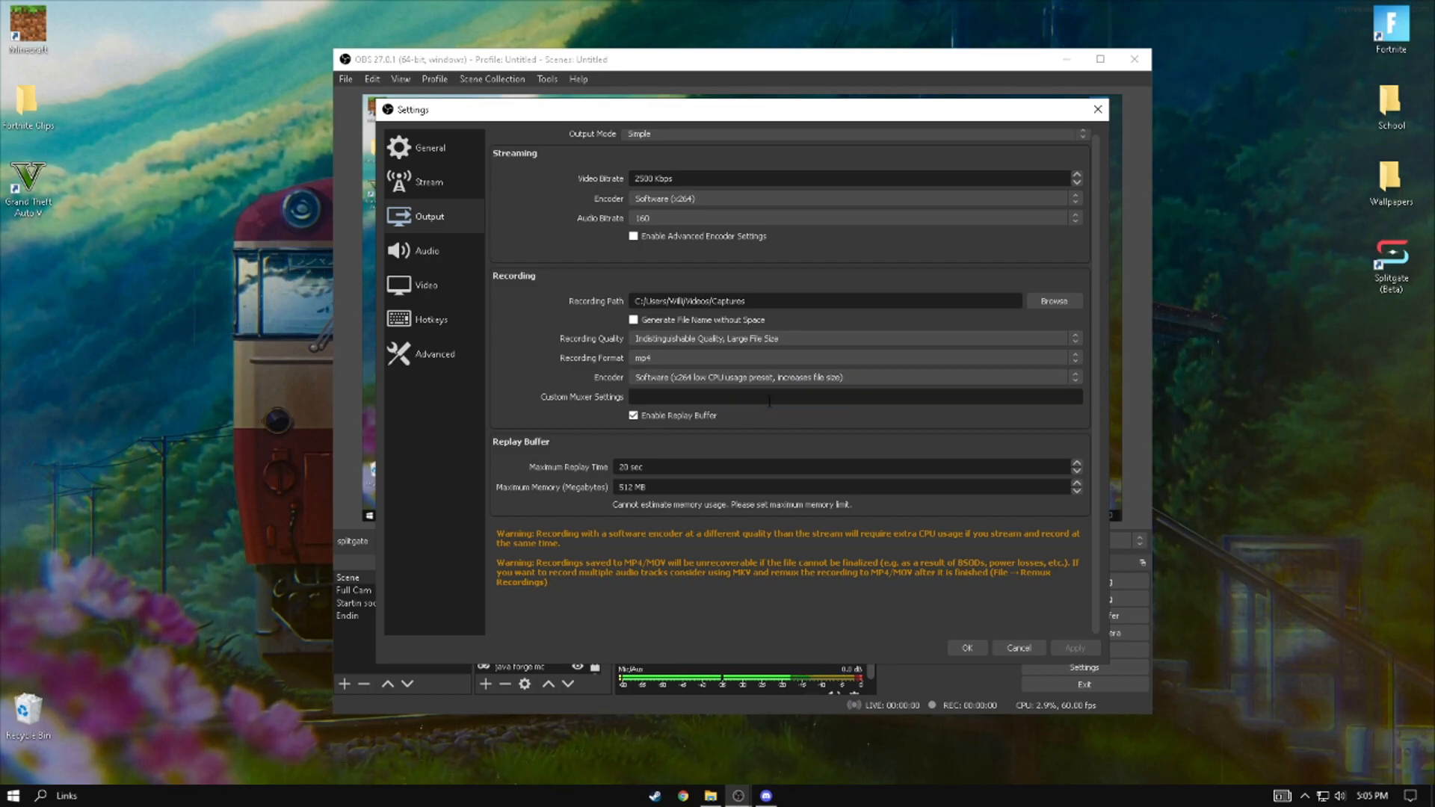
- Enable the replay buffer and set its maximum replay time to 20 sec
left_click(740, 416)
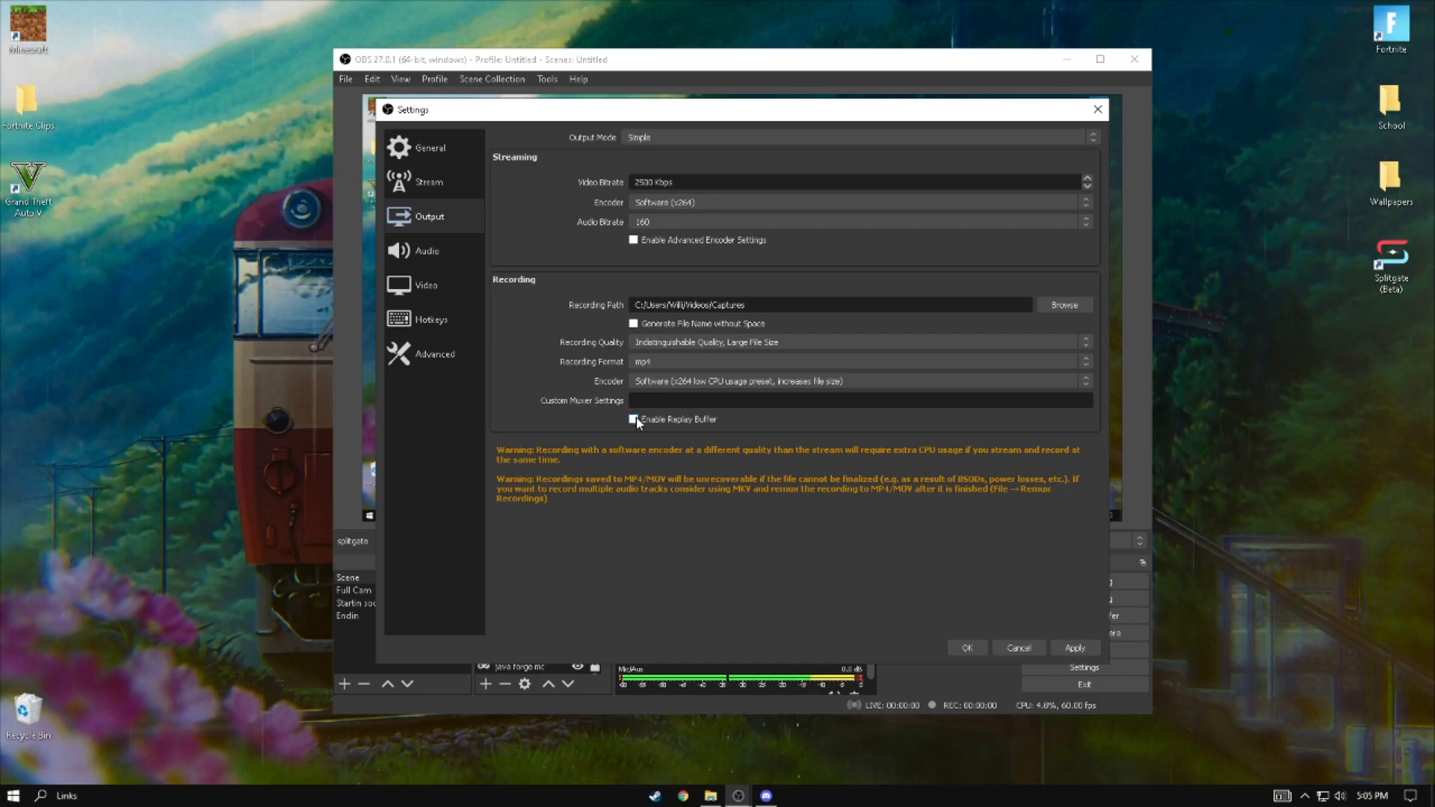
left_click(695, 421)
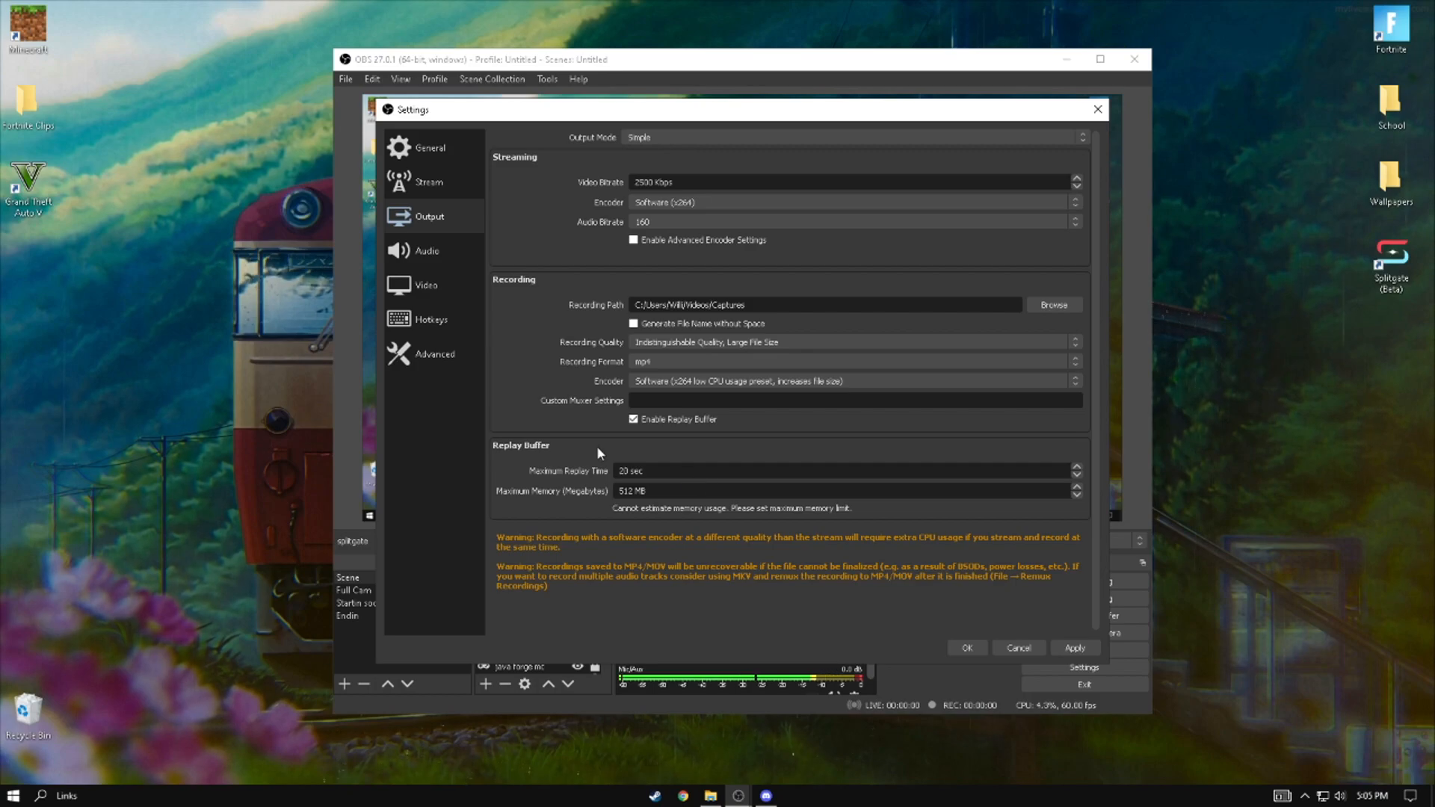
left_click(629, 469)
key("BackSpace")
key("BackSpace")
type("1")
key("BackSpace")
type("6")
key("BackSpace")
type("1")
key("BackSpace")
type("20")
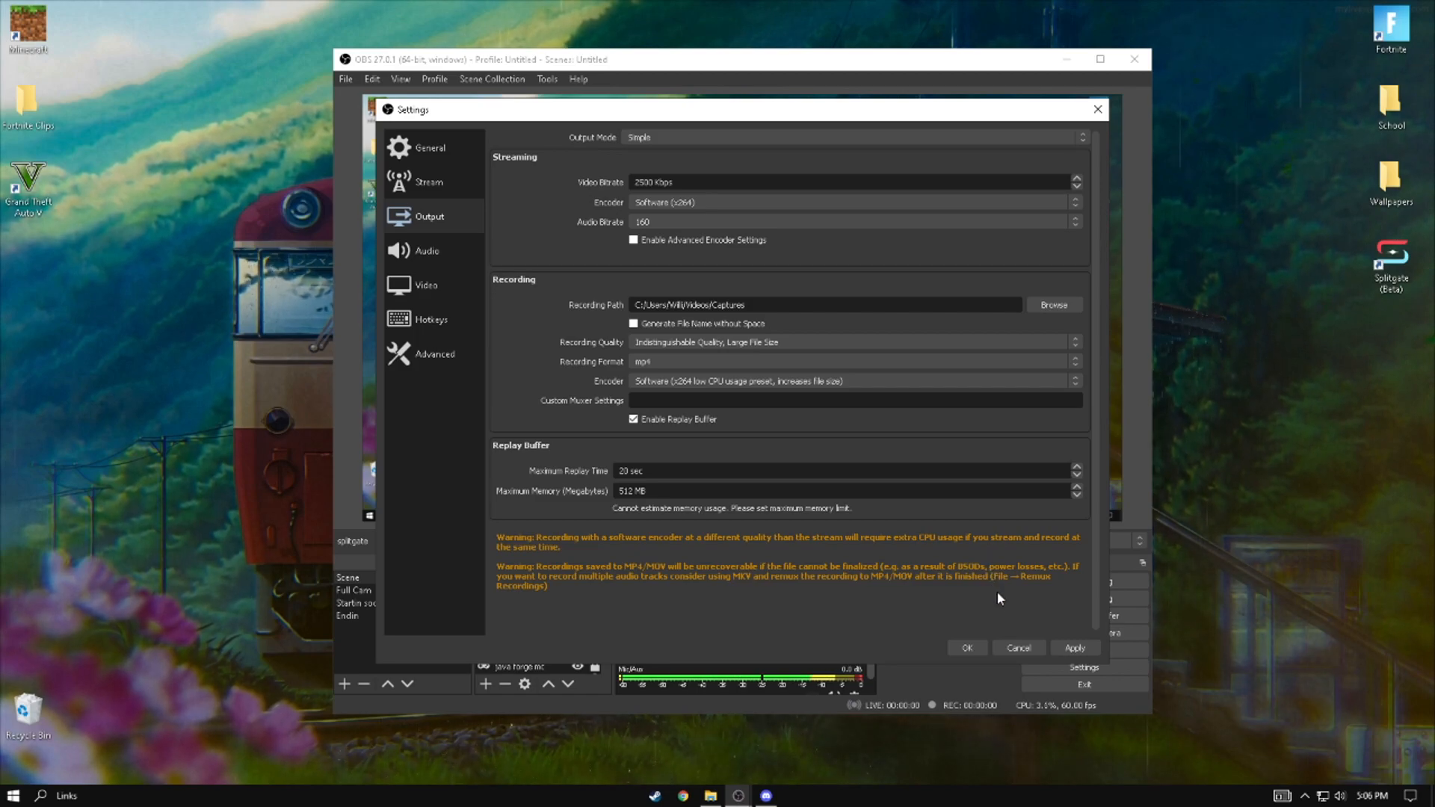
- In the Audio settings, set the peak meter type to True Peak (Higher CPU usage)
left_click(450, 250)
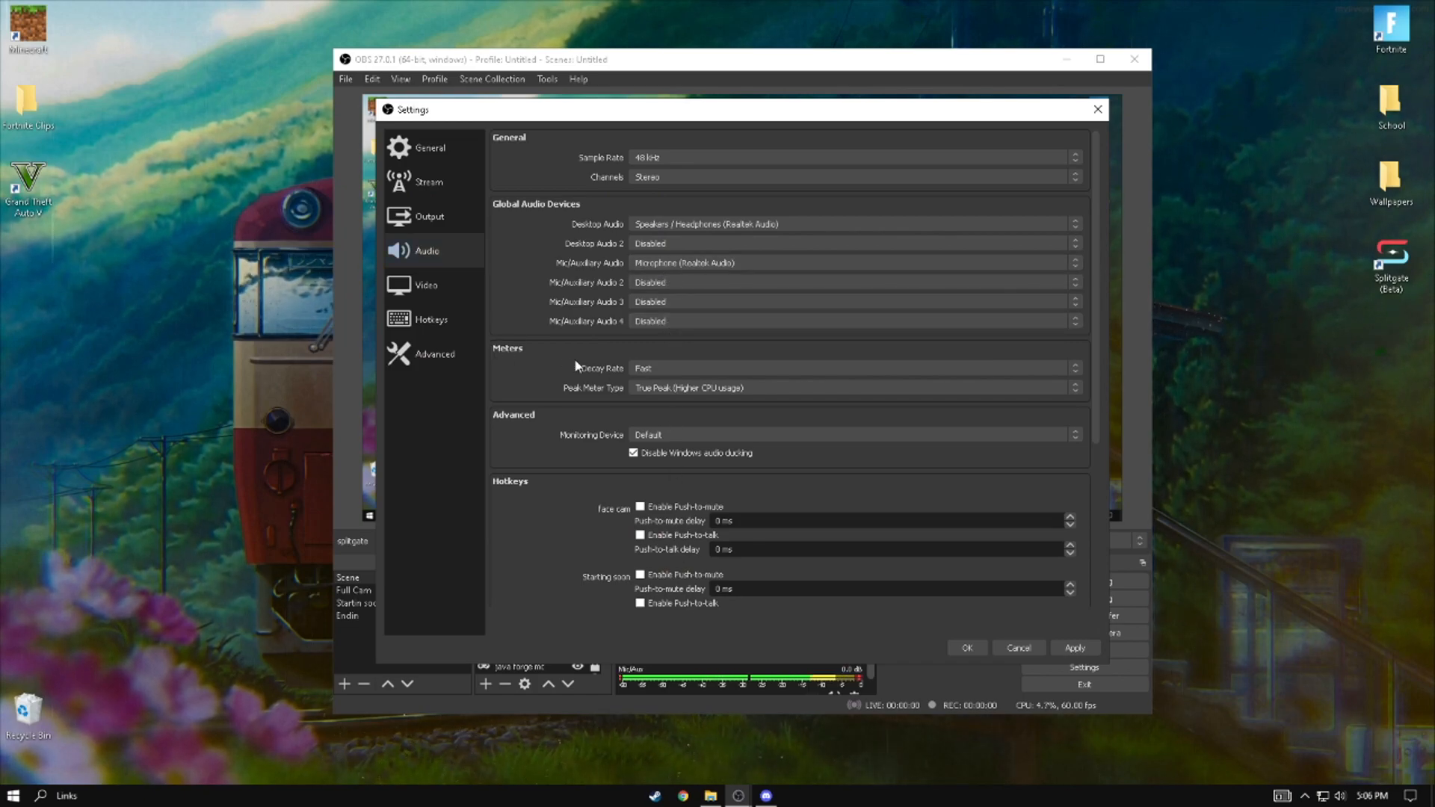
left_click(648, 388)
left_click(650, 391)
left_click(651, 389)
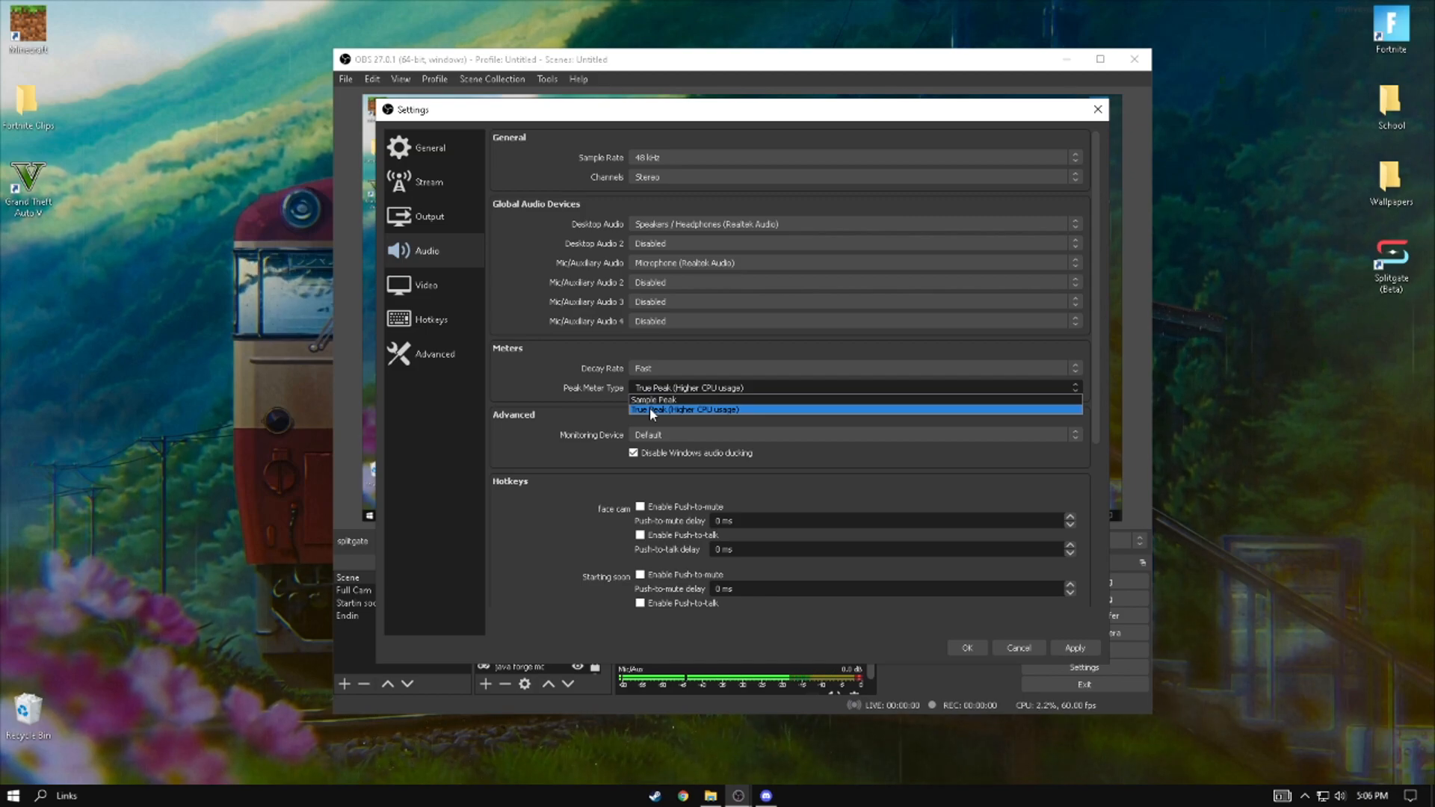
left_click(648, 407)
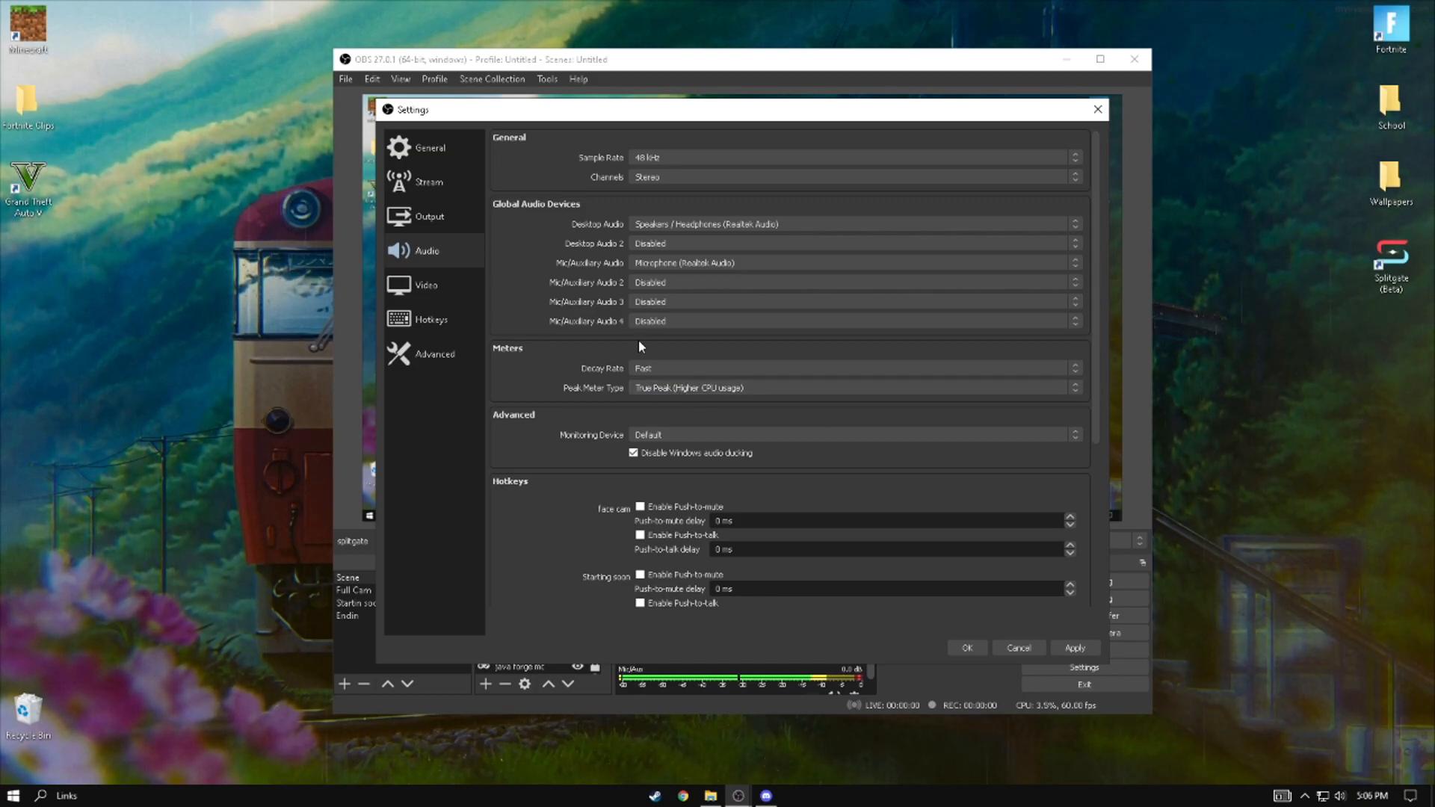
- In the Video settings, set the base and output resolutions to 1920x1080, apply the change and close the settings
left_click(435, 285)
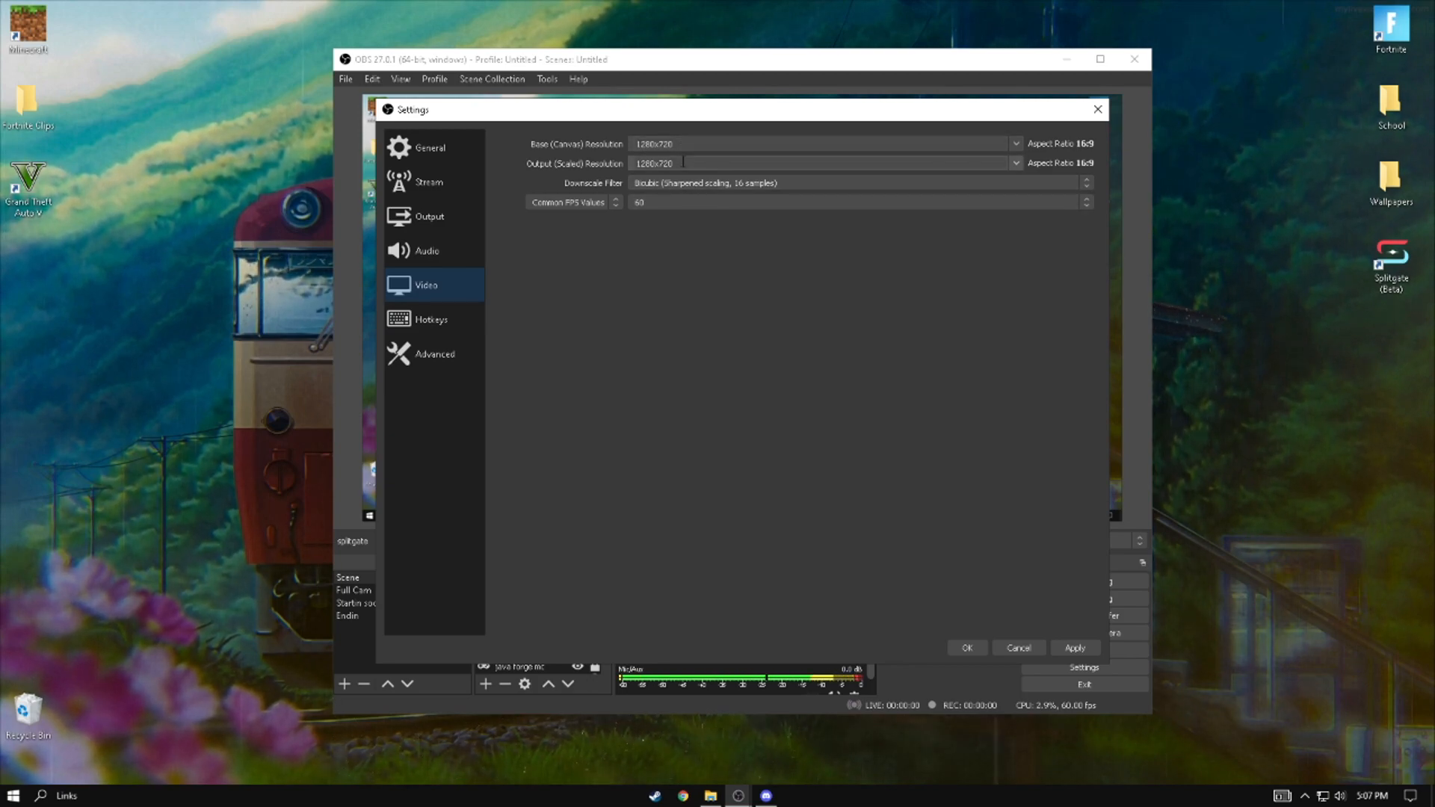
double_click(647, 144)
key("BackSpace")
type("1920x10")
double_click(650, 163)
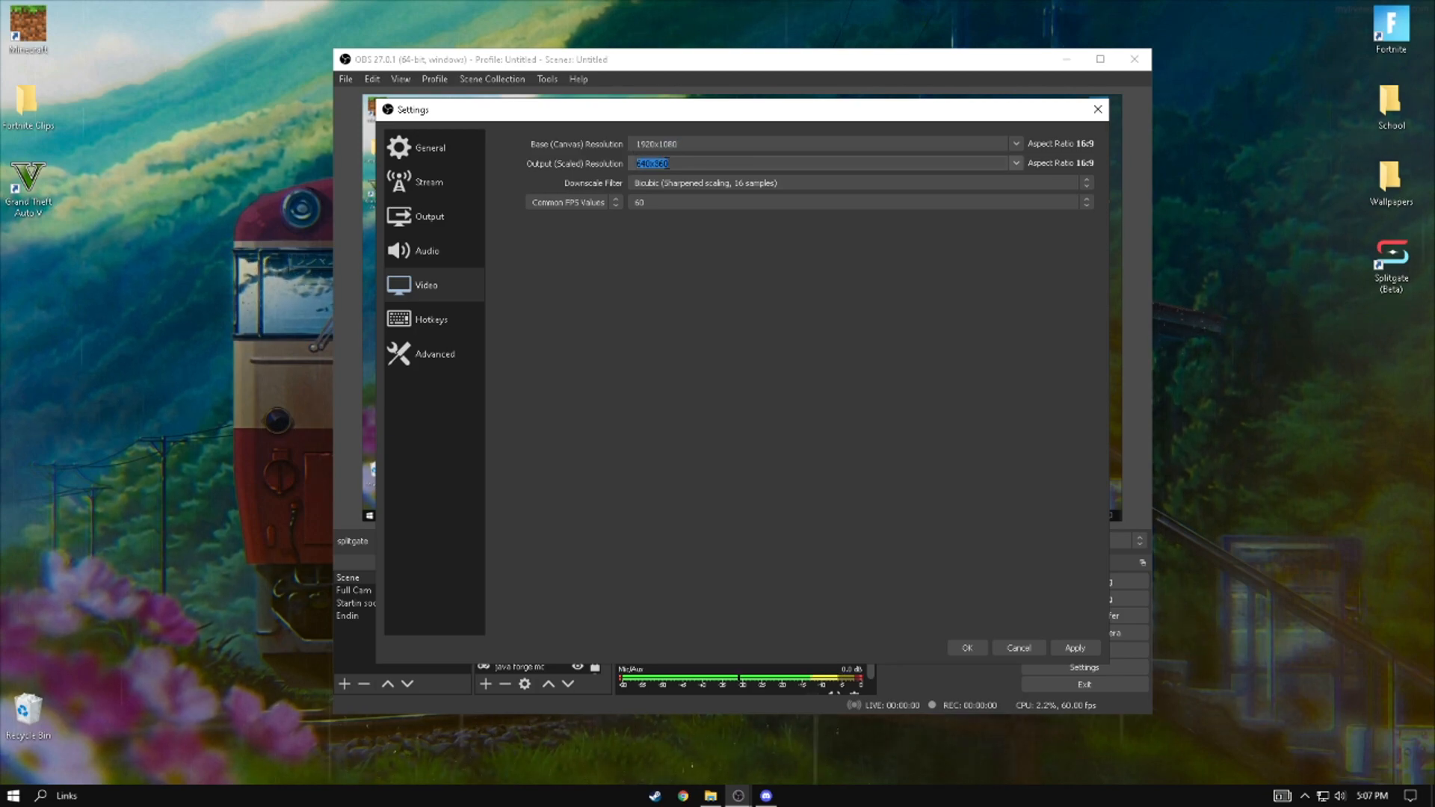
type("1920x1080")
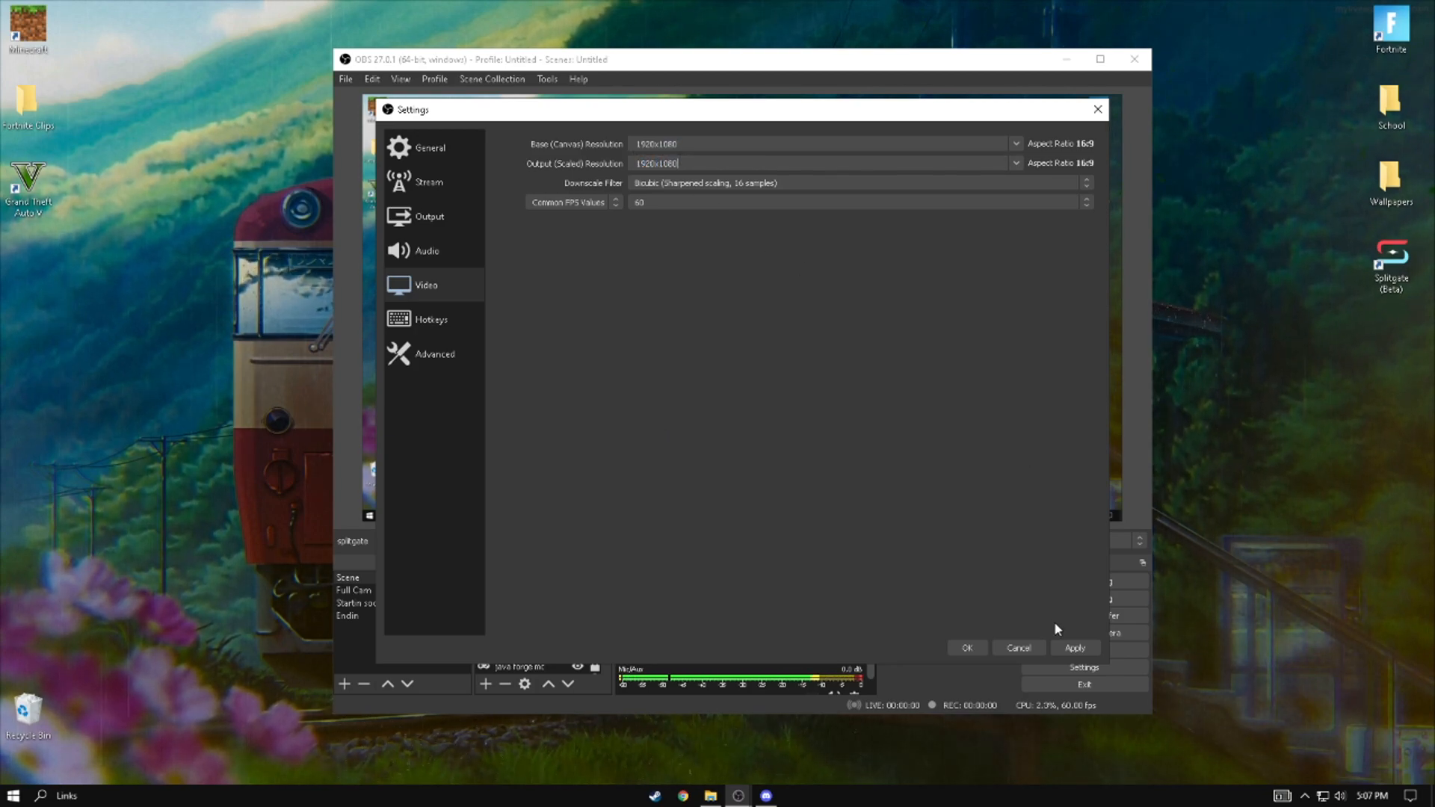
left_click(1075, 648)
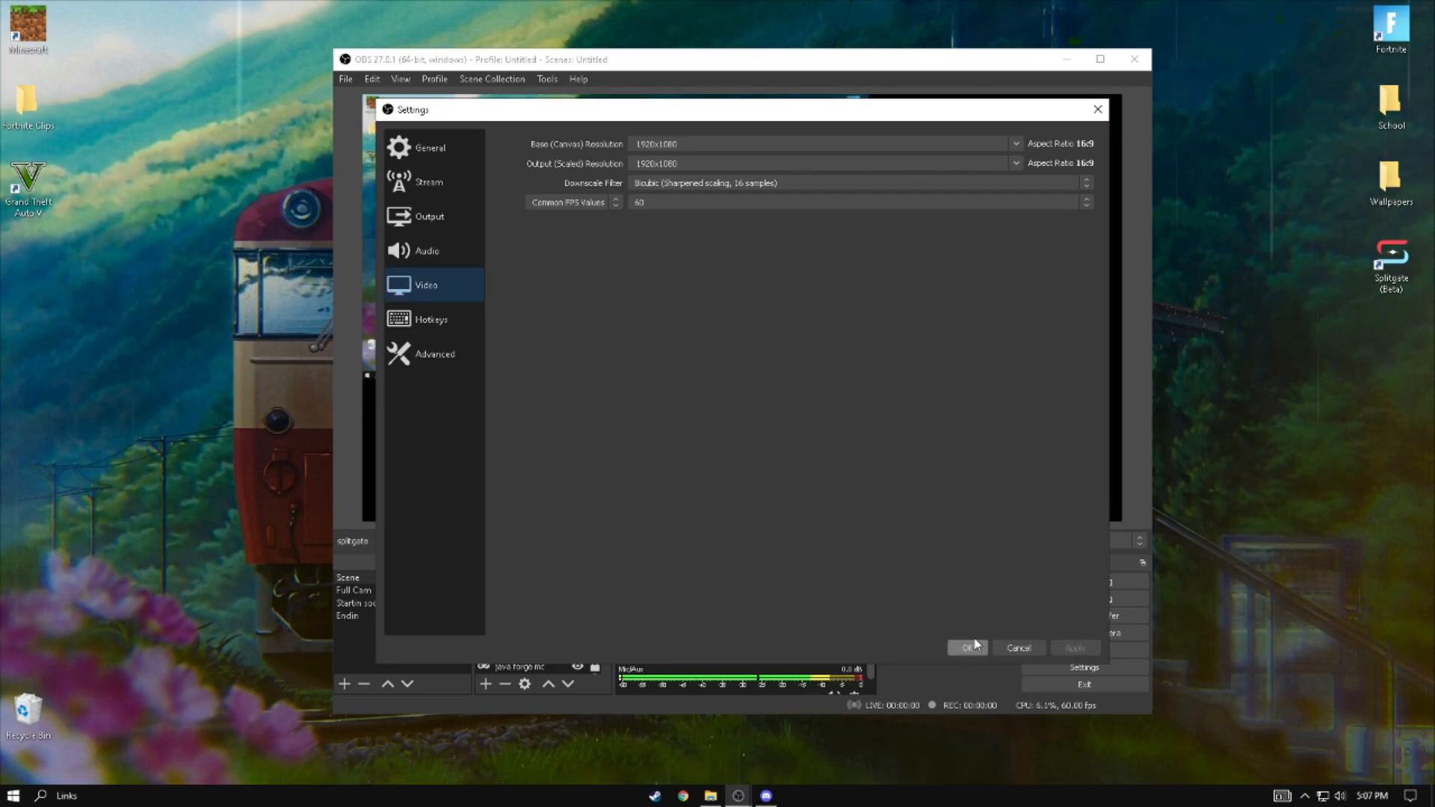
left_click(967, 648)
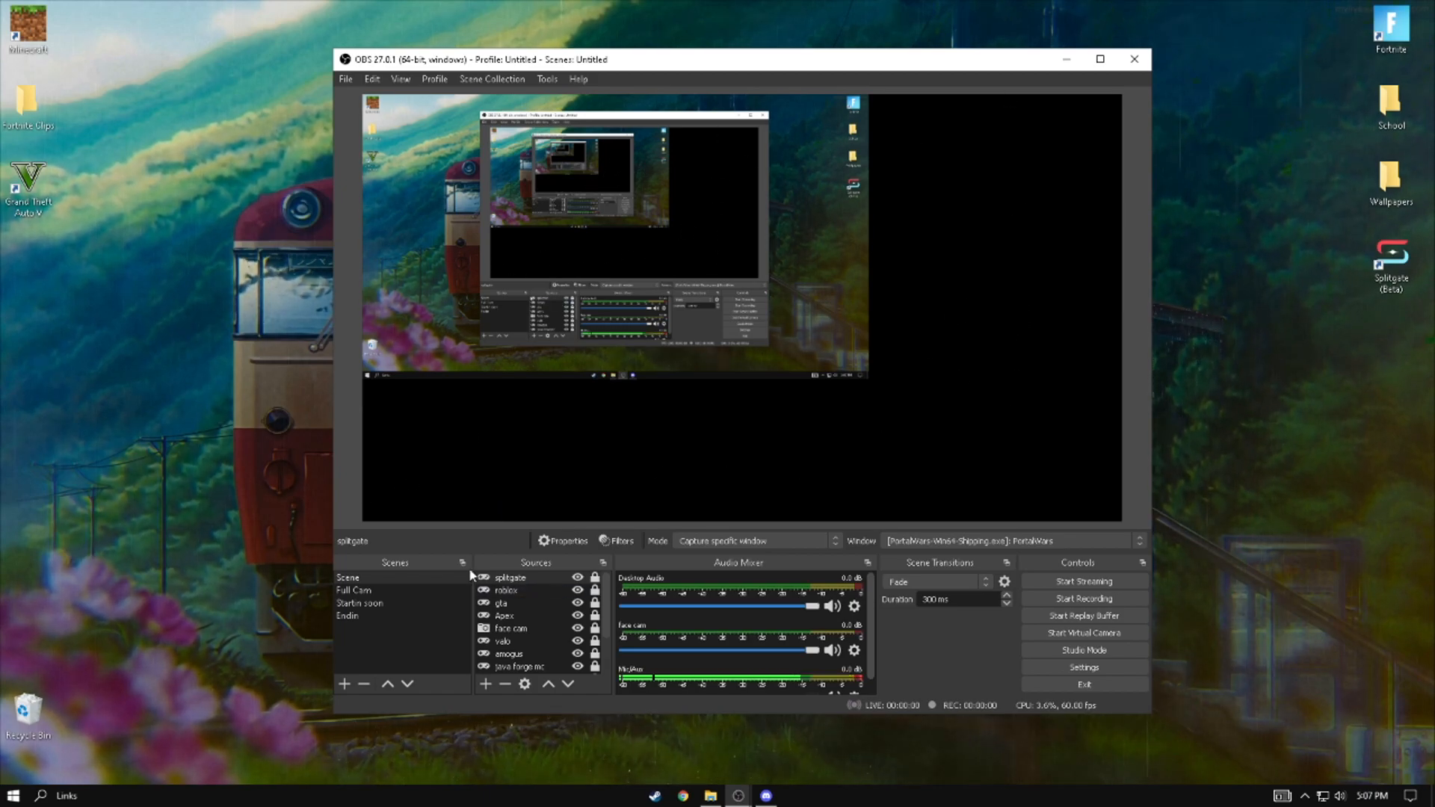
- Enlarge the Display Capture source to fill the whole canvas and lock it
scroll(540, 628, "down", 2)
left_click(499, 121)
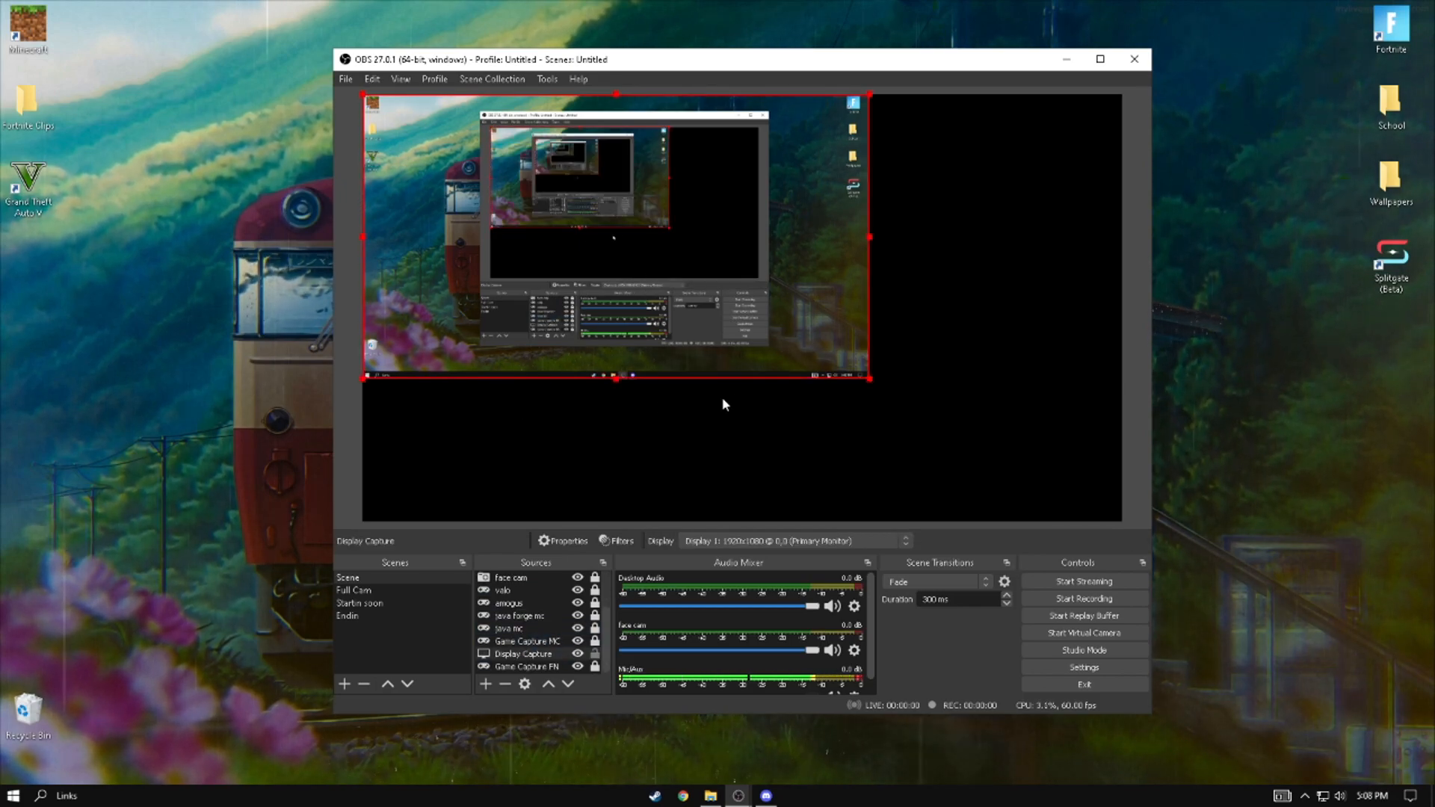
left_click_drag(869, 378, 1117, 511)
left_click(1137, 478)
left_click(845, 292)
left_click(1131, 379)
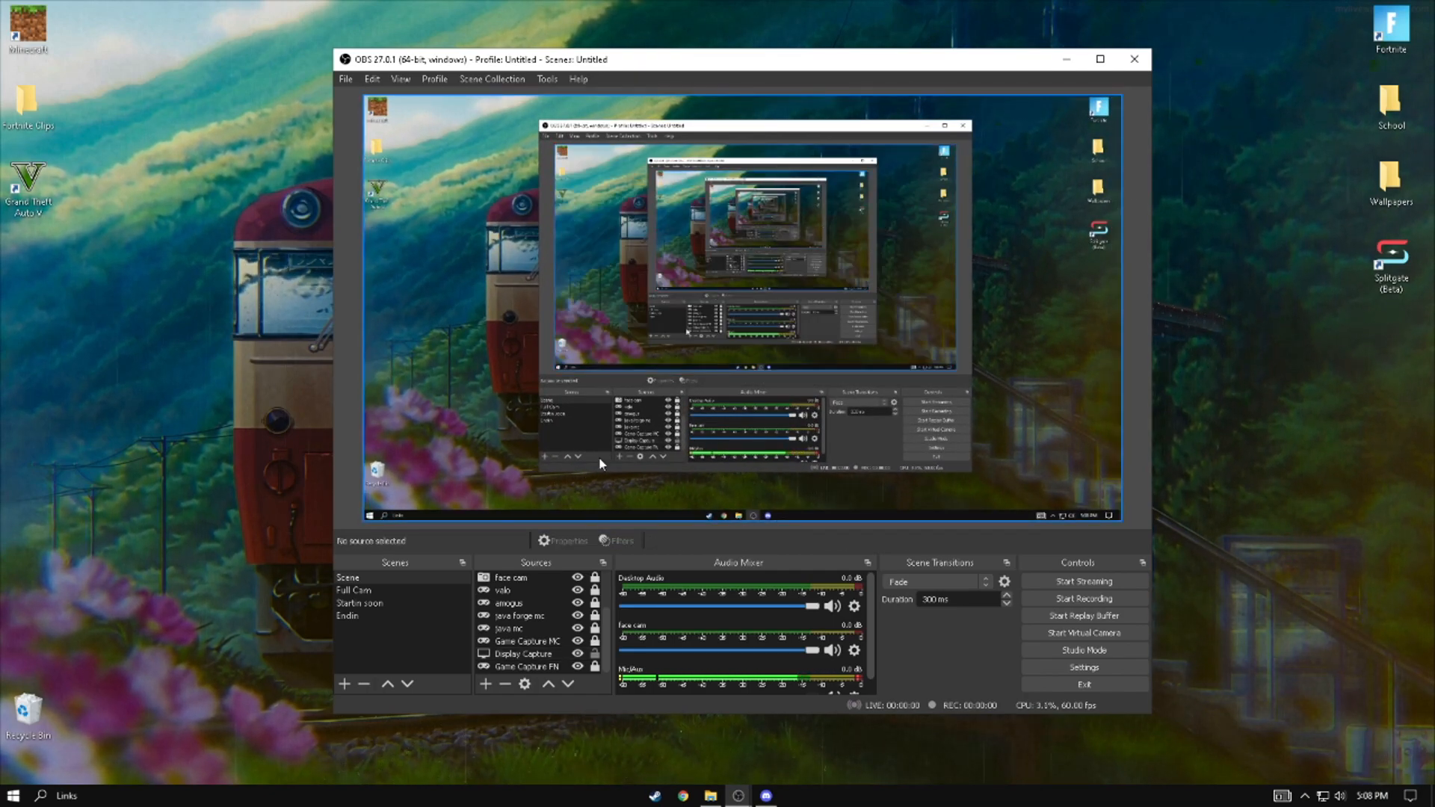
left_click(596, 654)
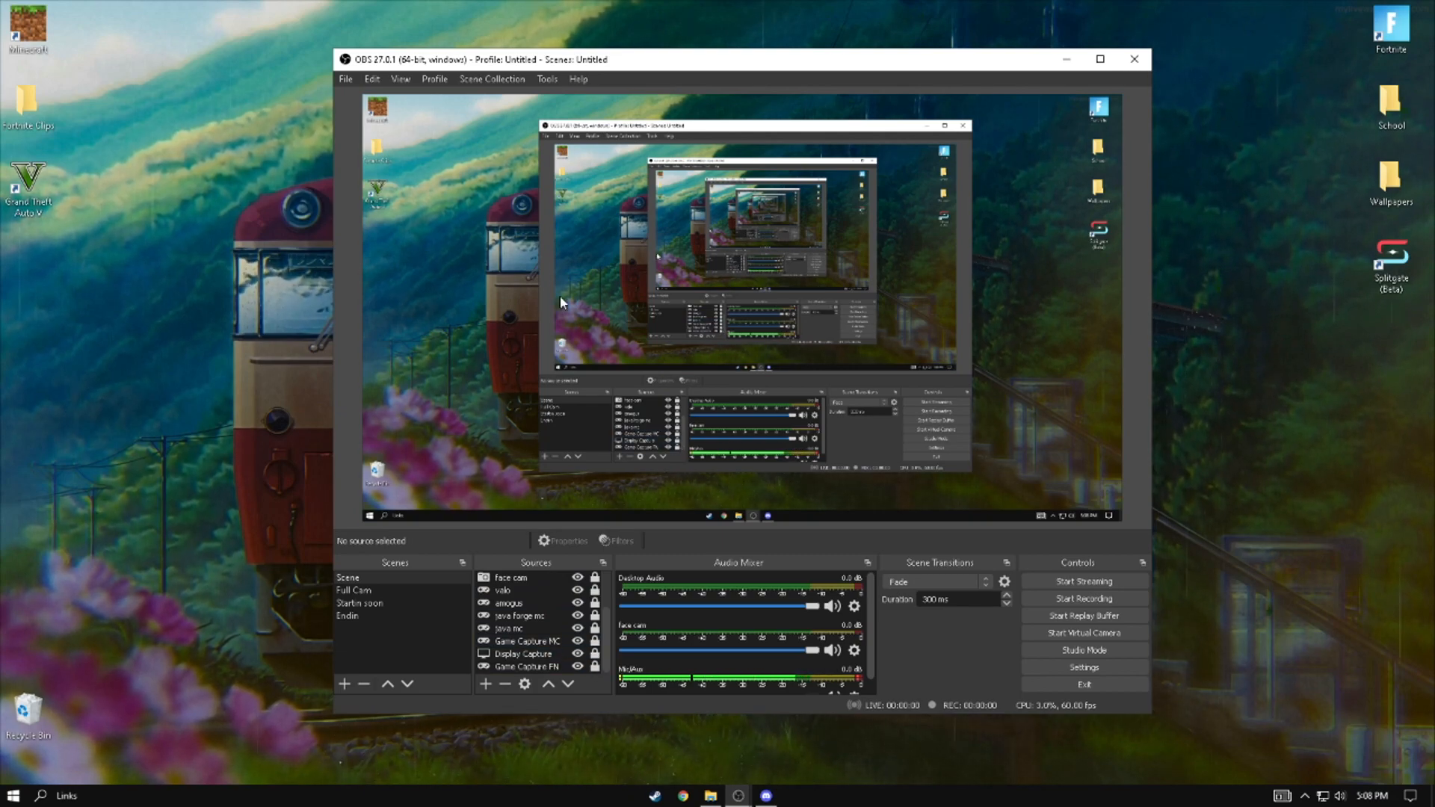
- Reopen the Video settings and set the base and output resolutions to 1280x720
left_click(1083, 668)
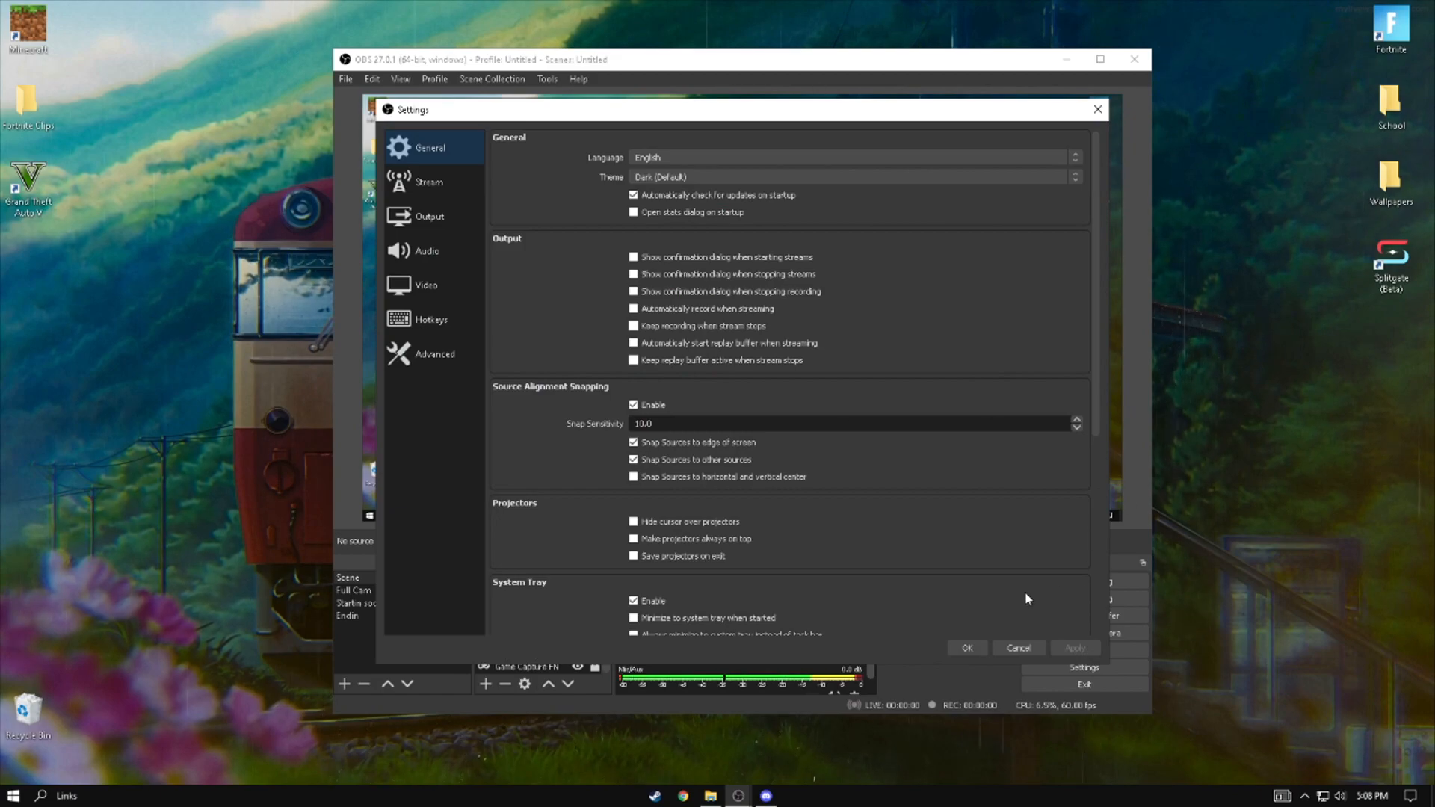
left_click(457, 284)
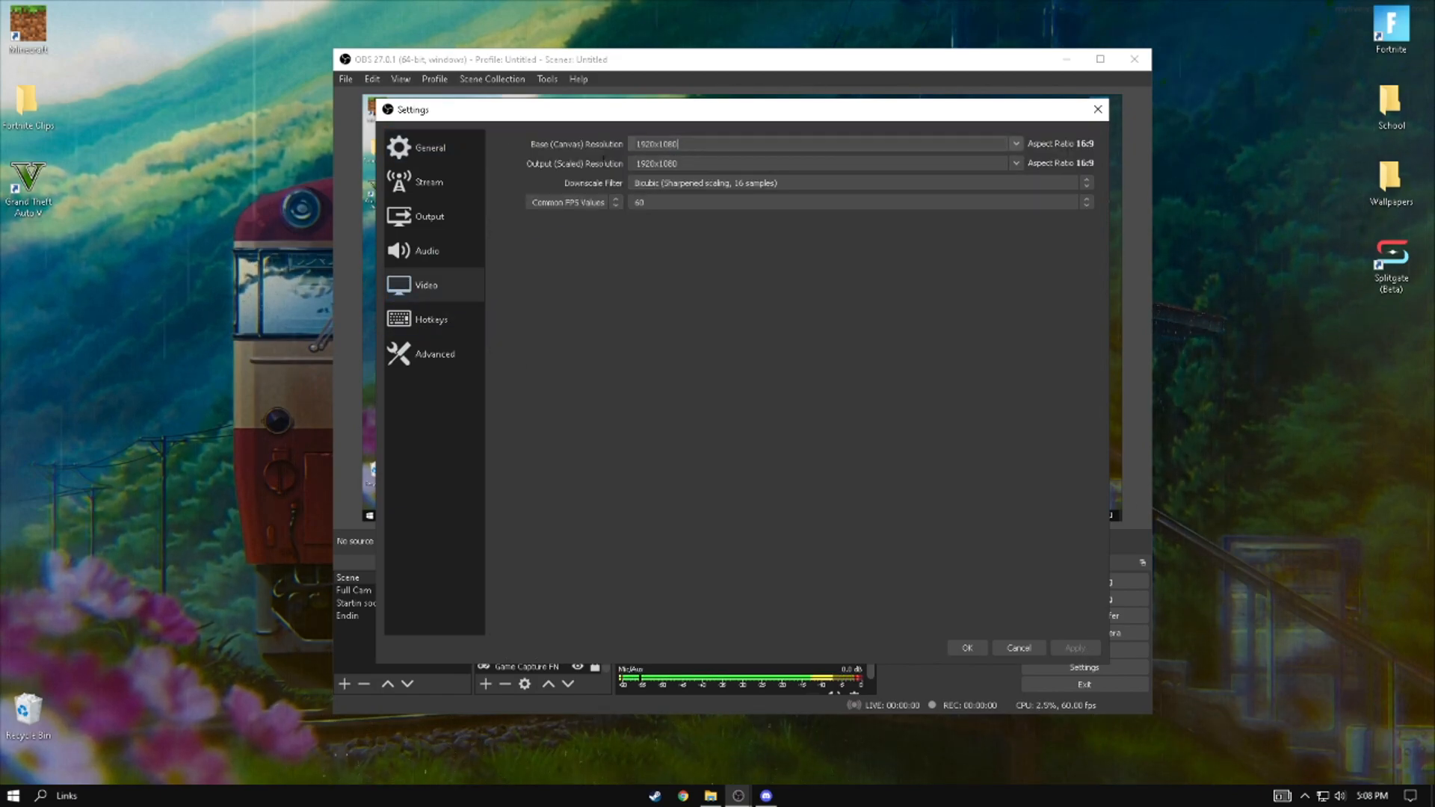
type("280x720")
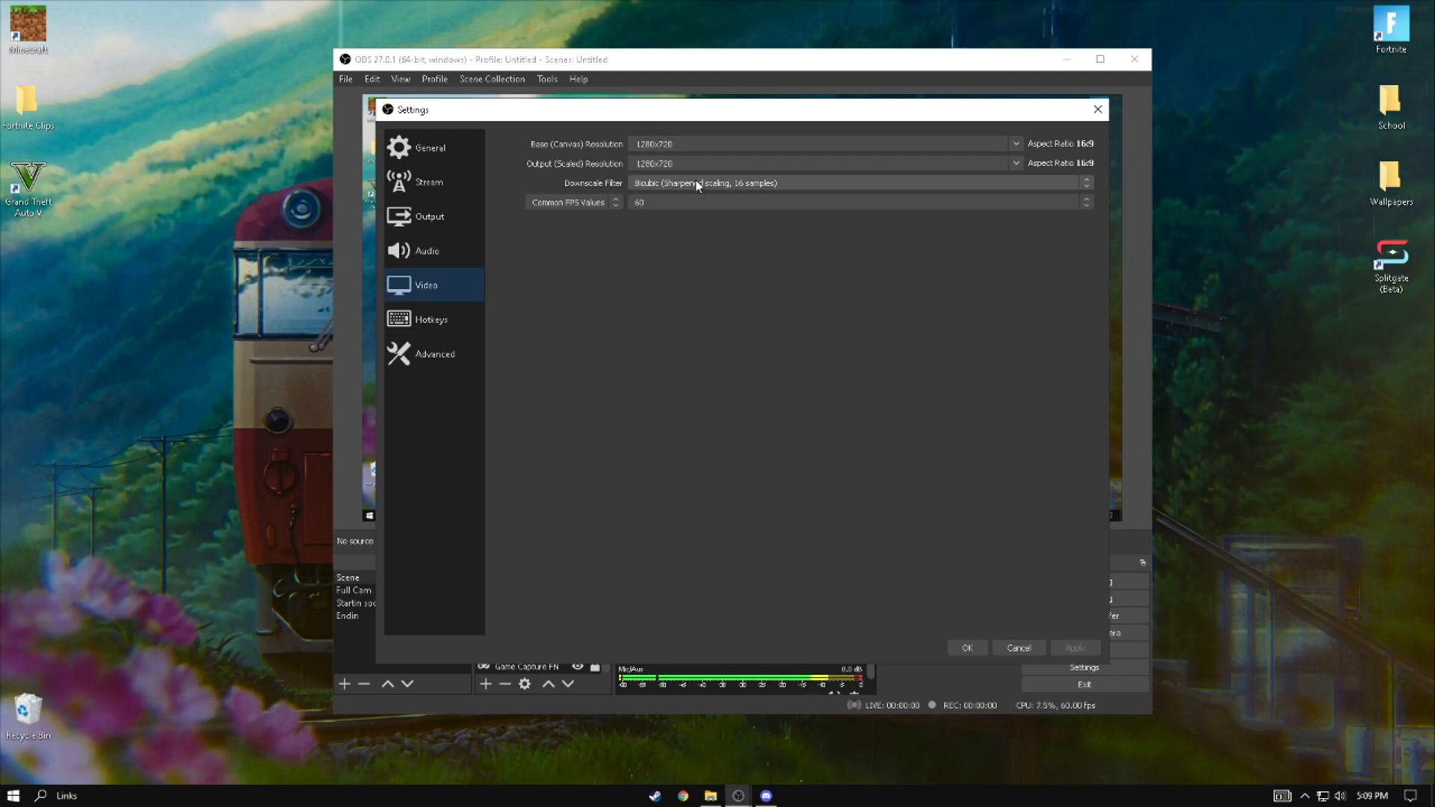
- Set the downscale filter to Bicubic (Sharpened scaling, 16 samples) and the common FPS value to 60
left_click(643, 183)
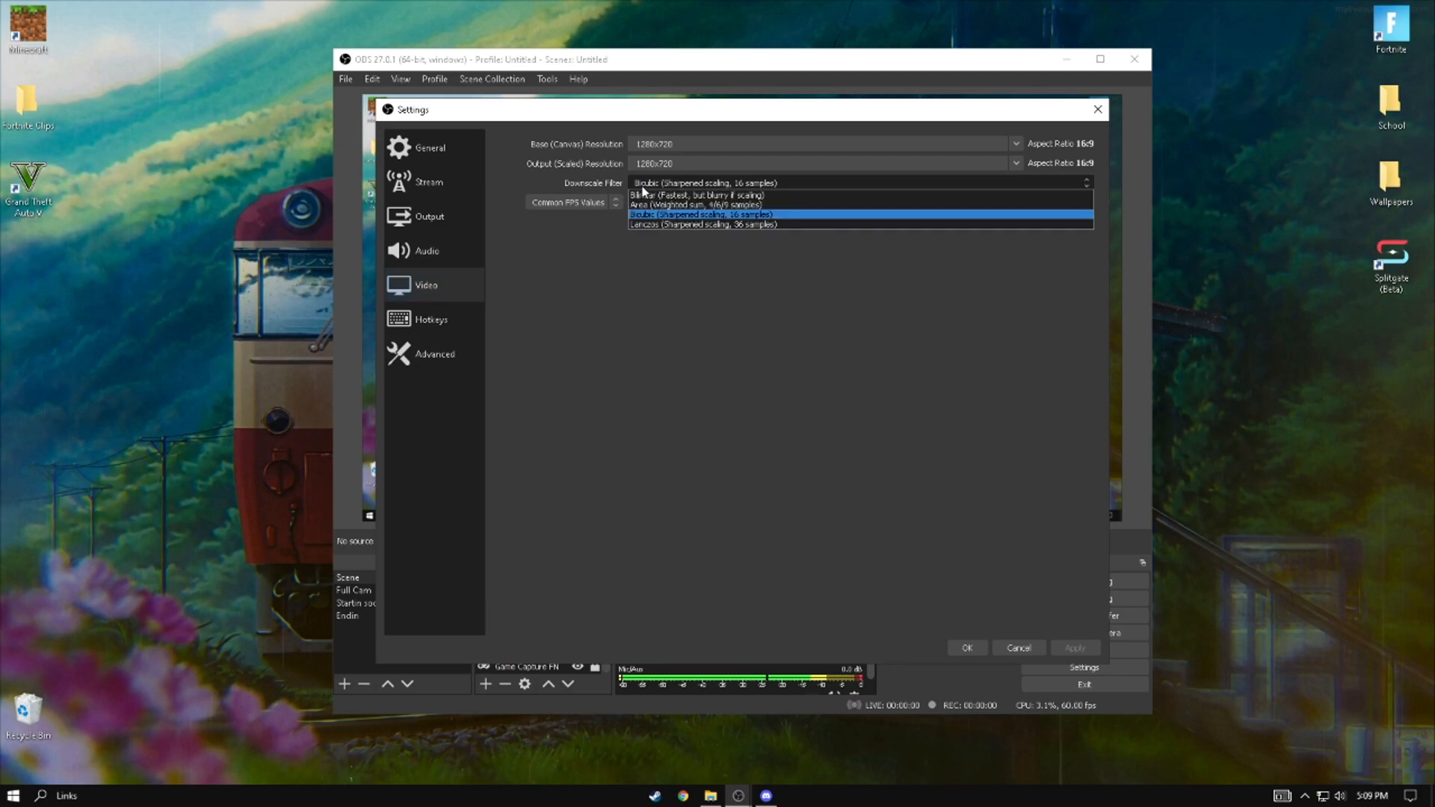
left_click(660, 216)
left_click(647, 183)
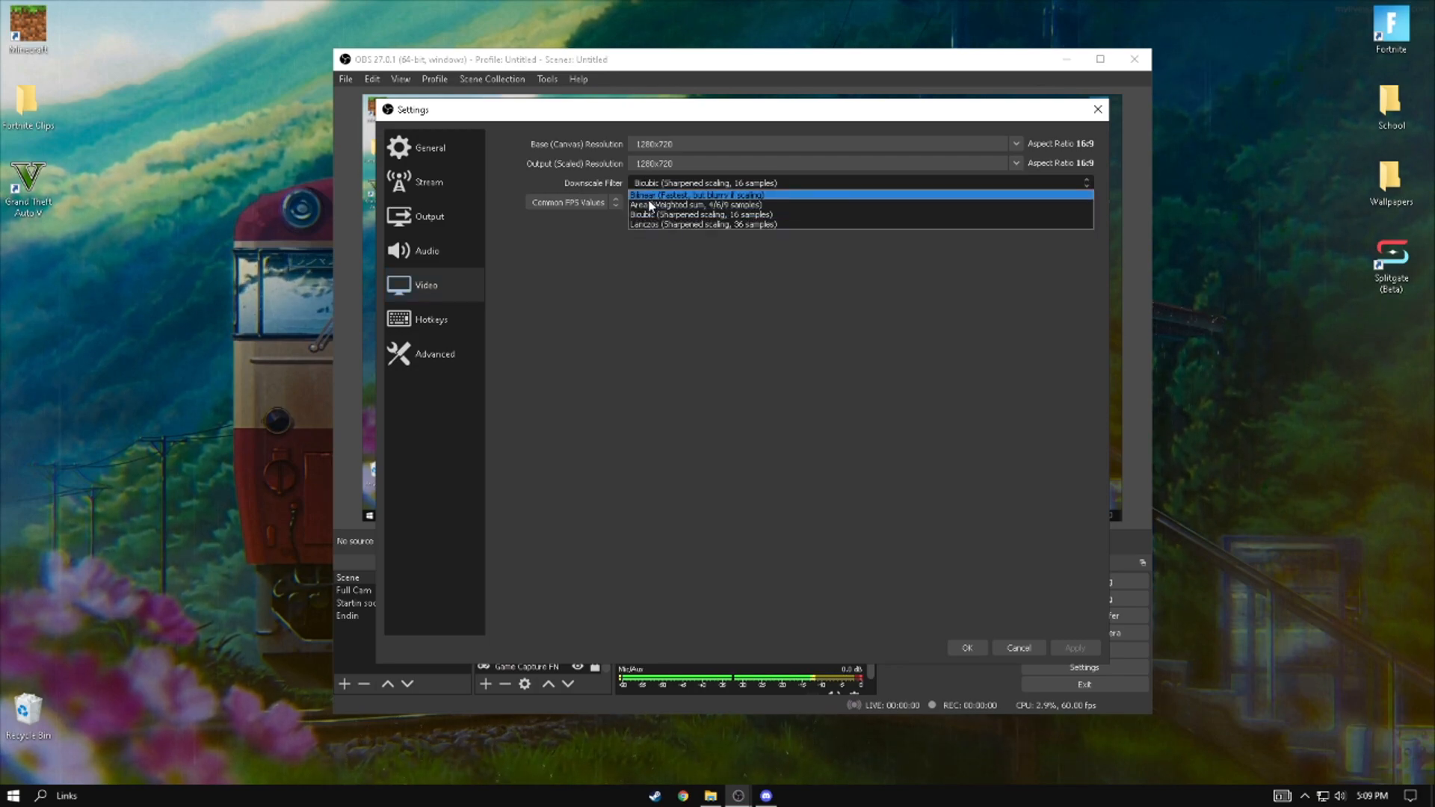
left_click(647, 214)
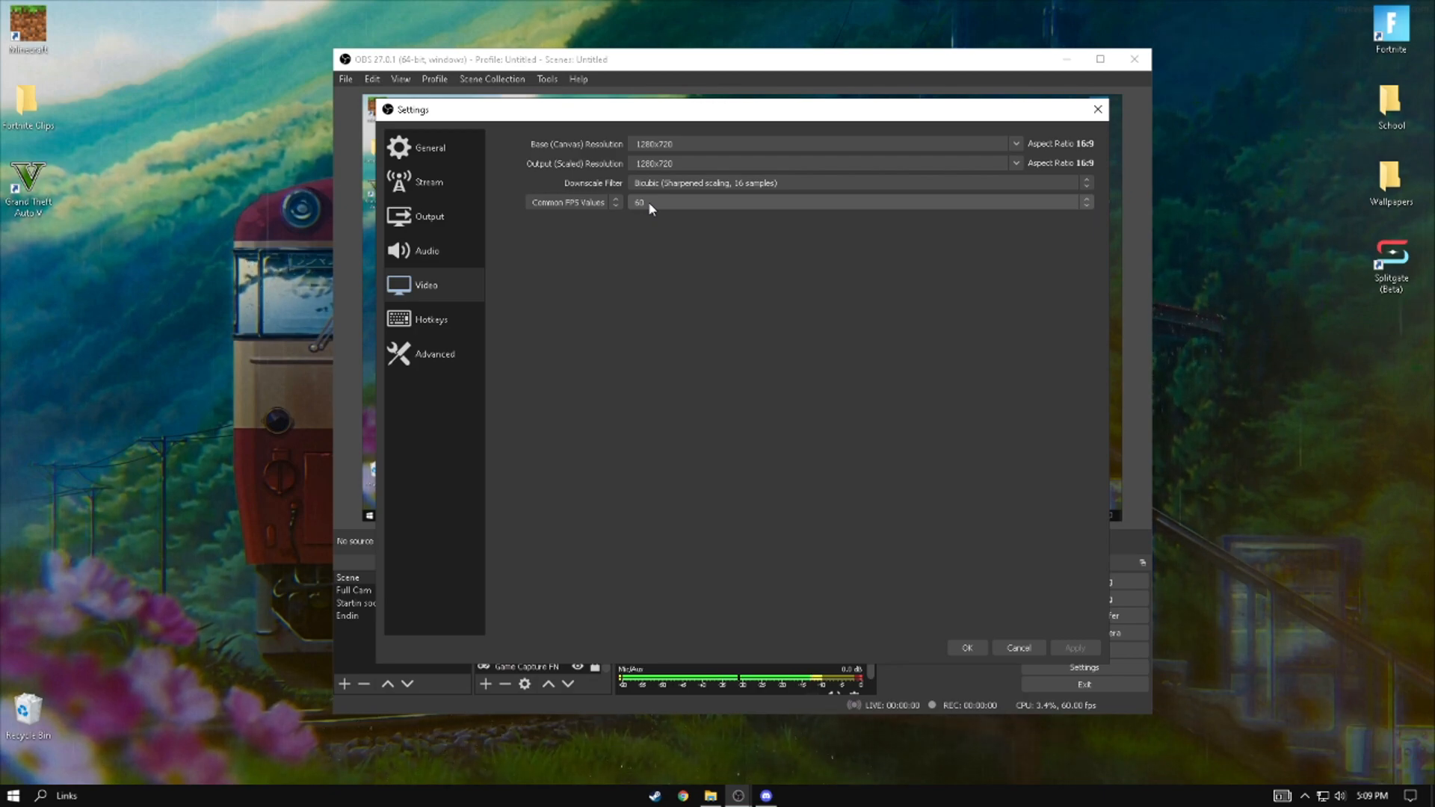
left_click(709, 208)
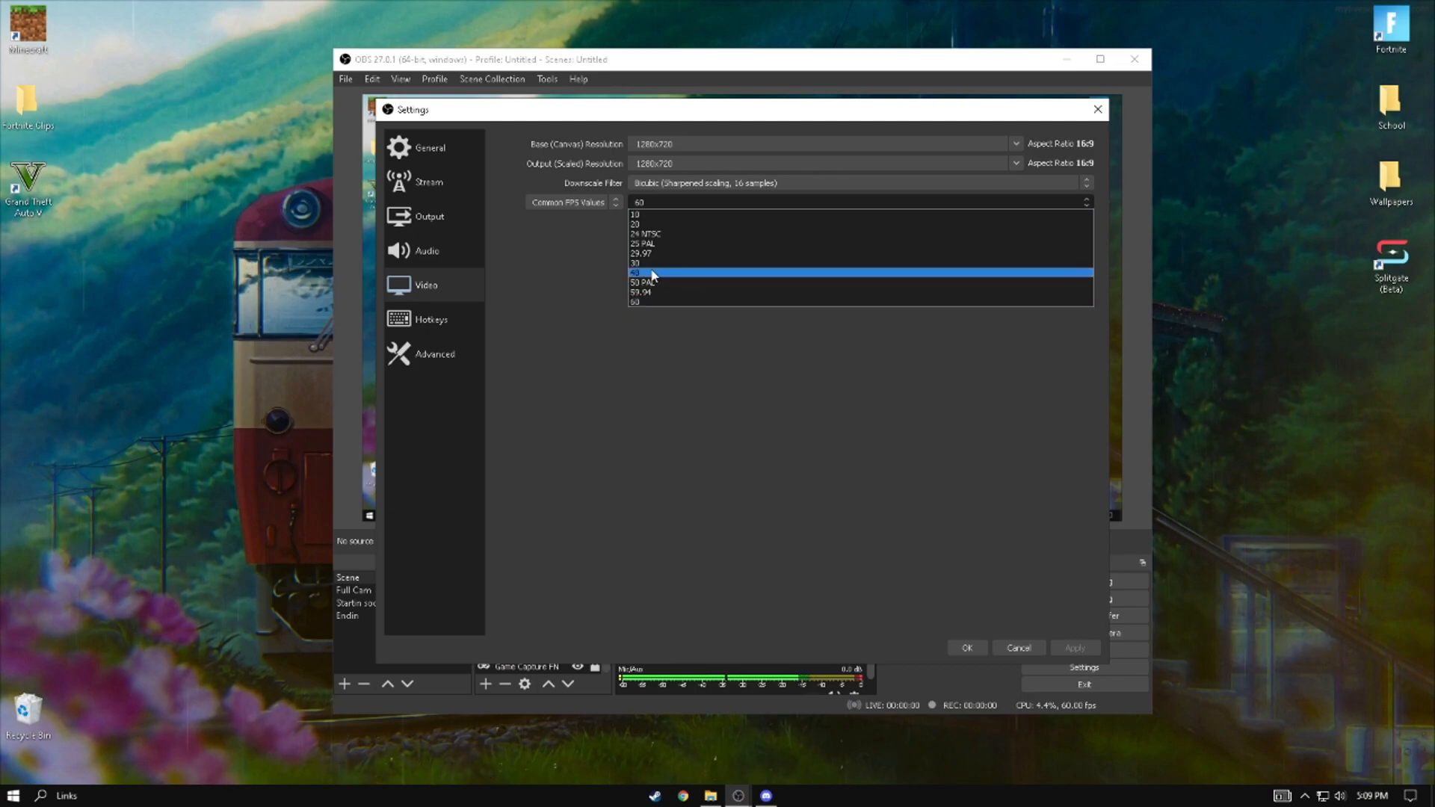
left_click(652, 301)
left_click(652, 203)
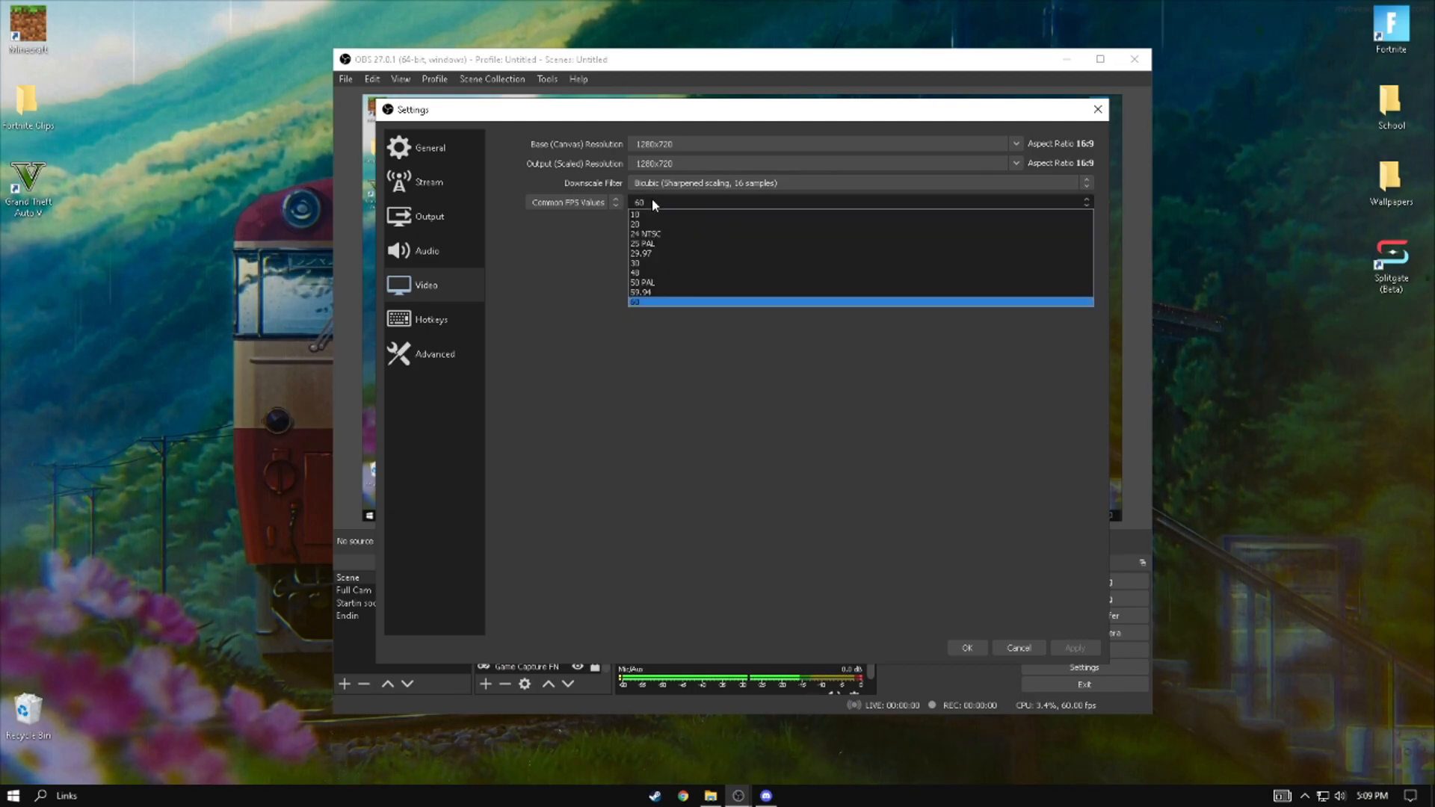
left_click(653, 203)
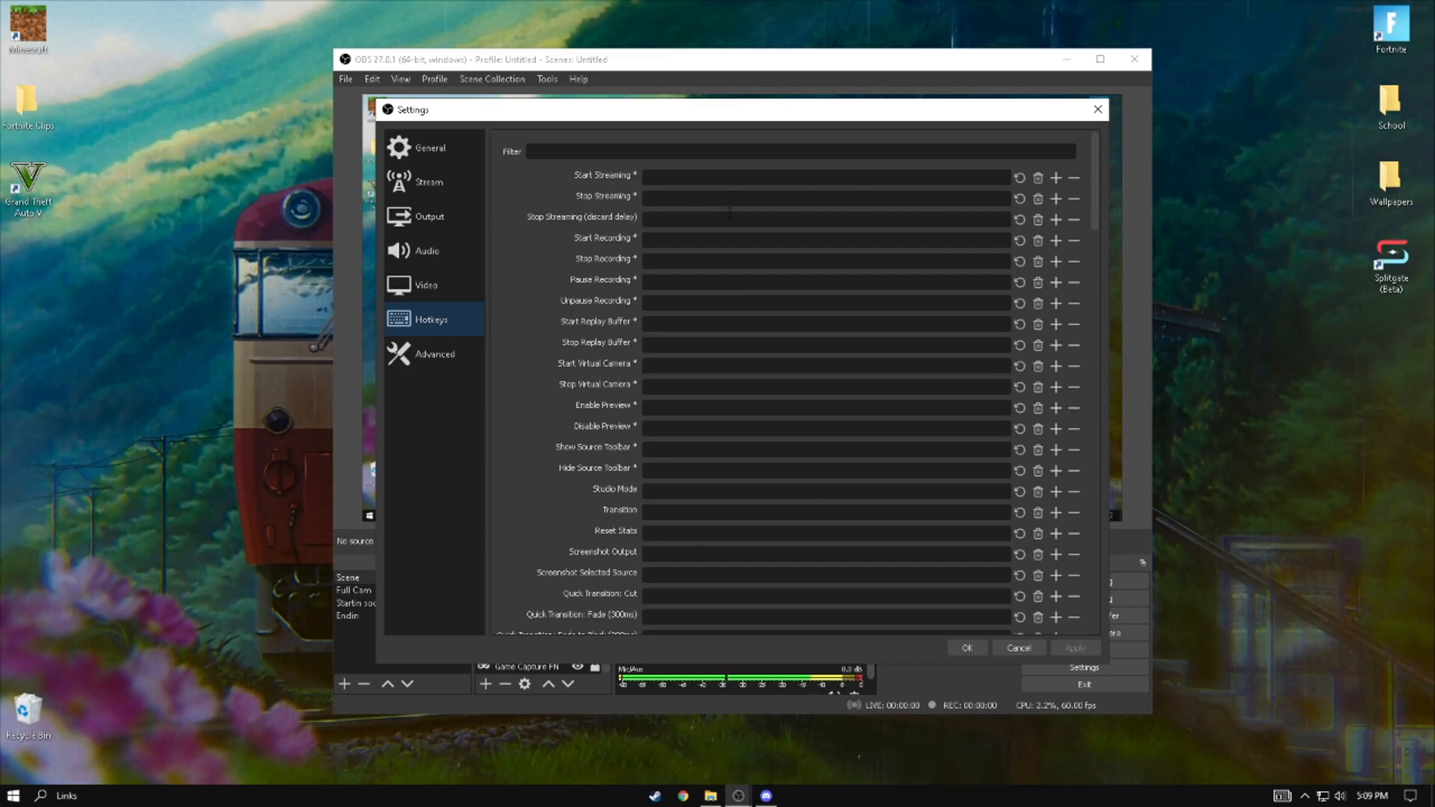
- In the Hotkeys settings, assign F9 as the replay buffer's Save Replay hotkey and look through the remaining hotkeys
scroll(736, 219, "down", 5)
scroll(736, 219, "up", 5)
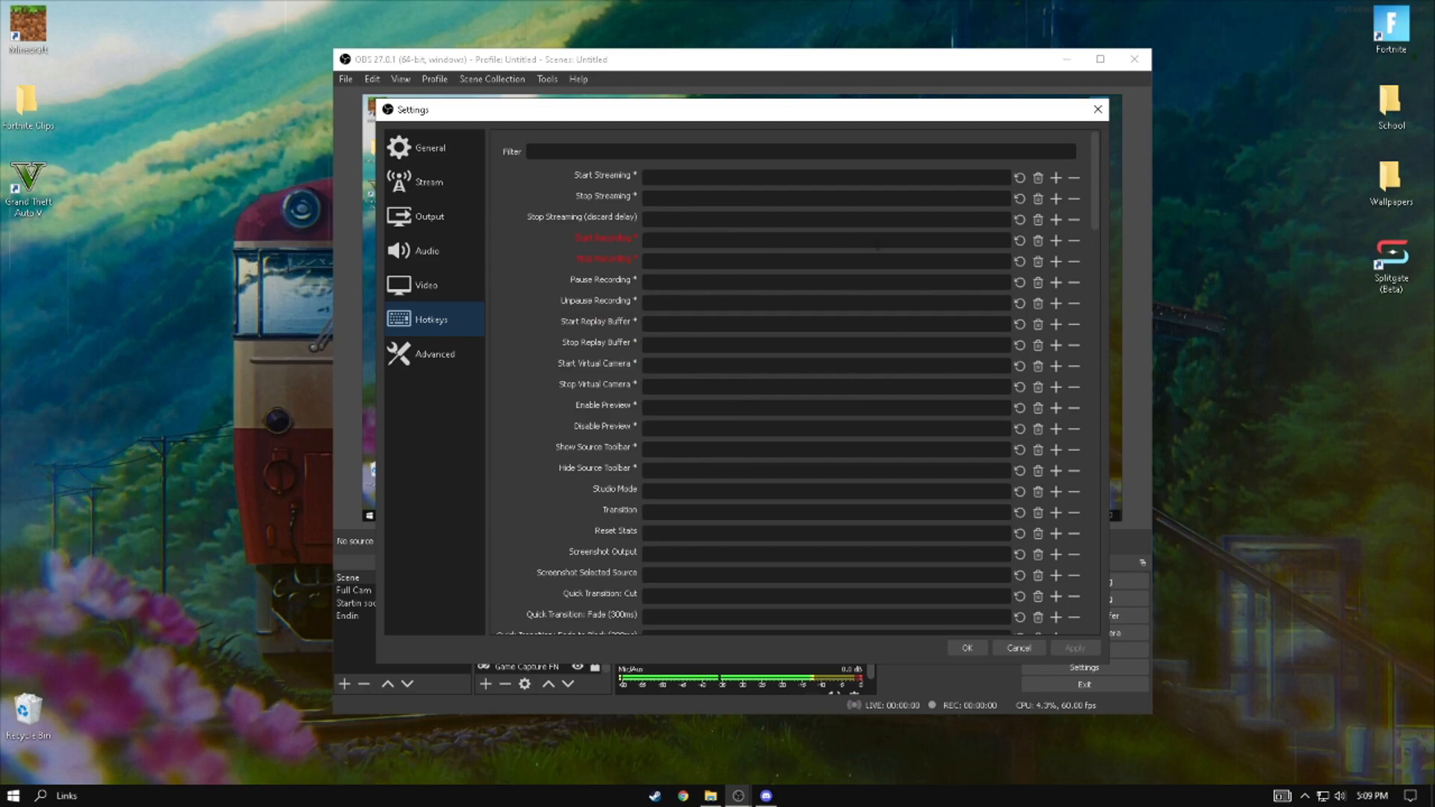
scroll(684, 429, "down", 4)
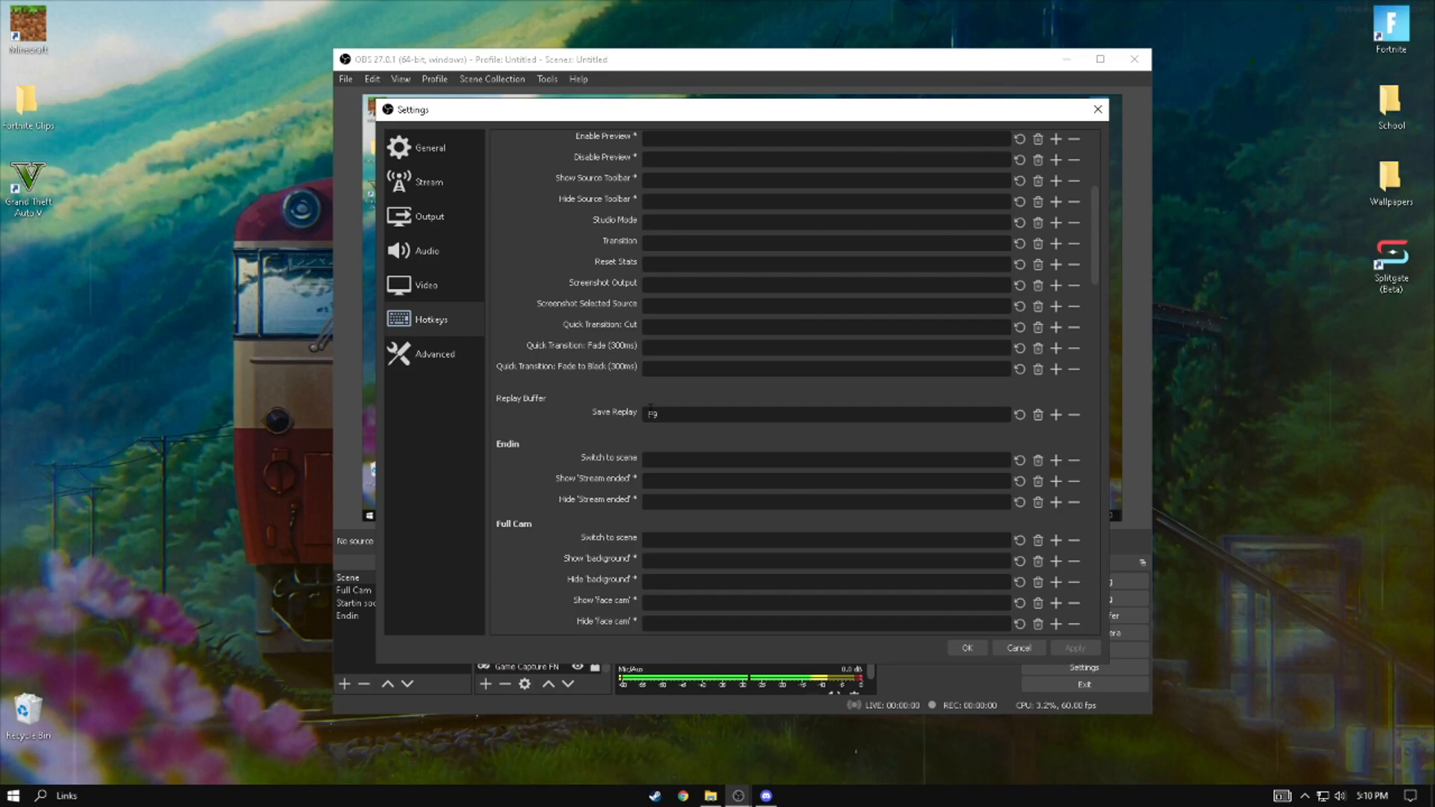
key("z")
key("m")
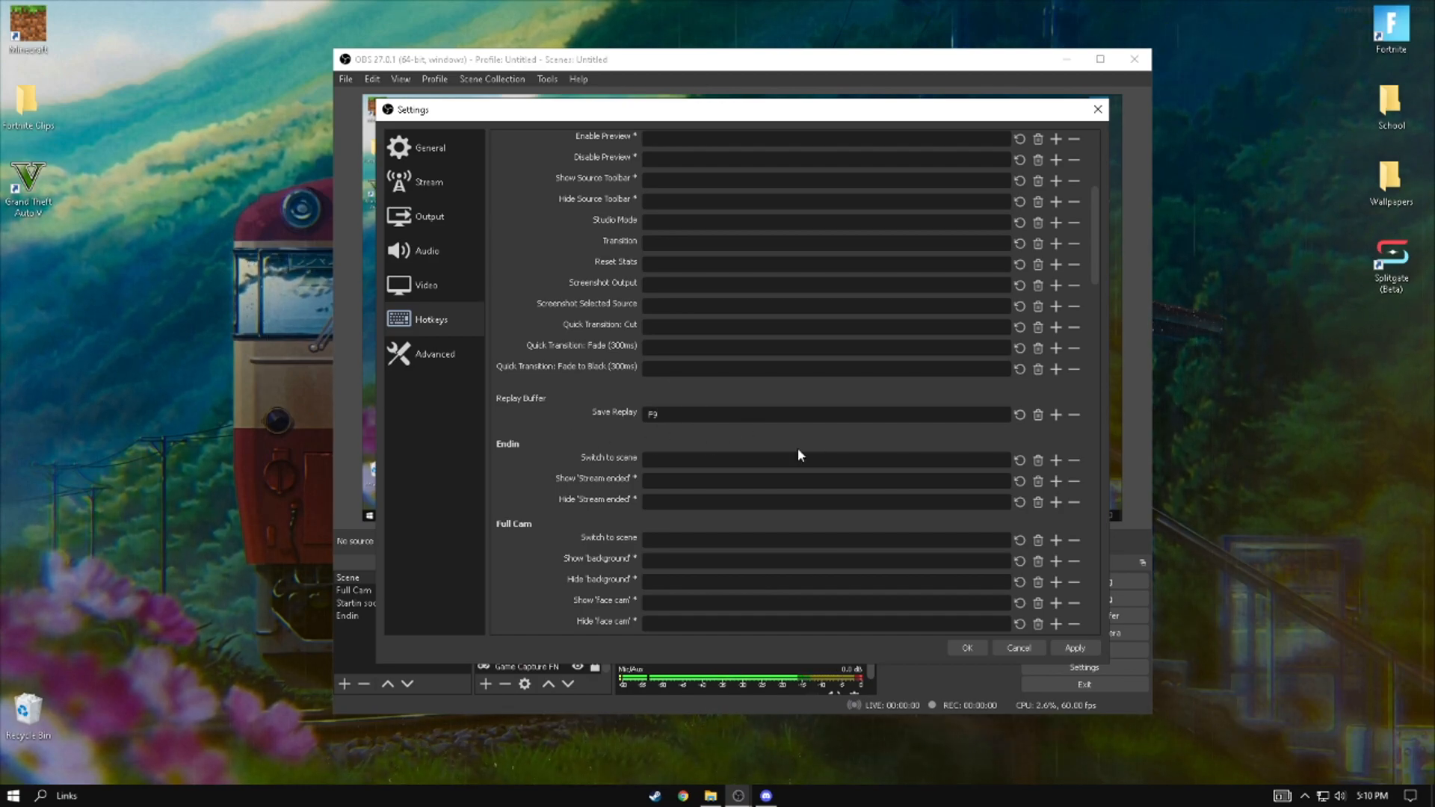
scroll(686, 448, "down", 10)
scroll(686, 453, "down", 15)
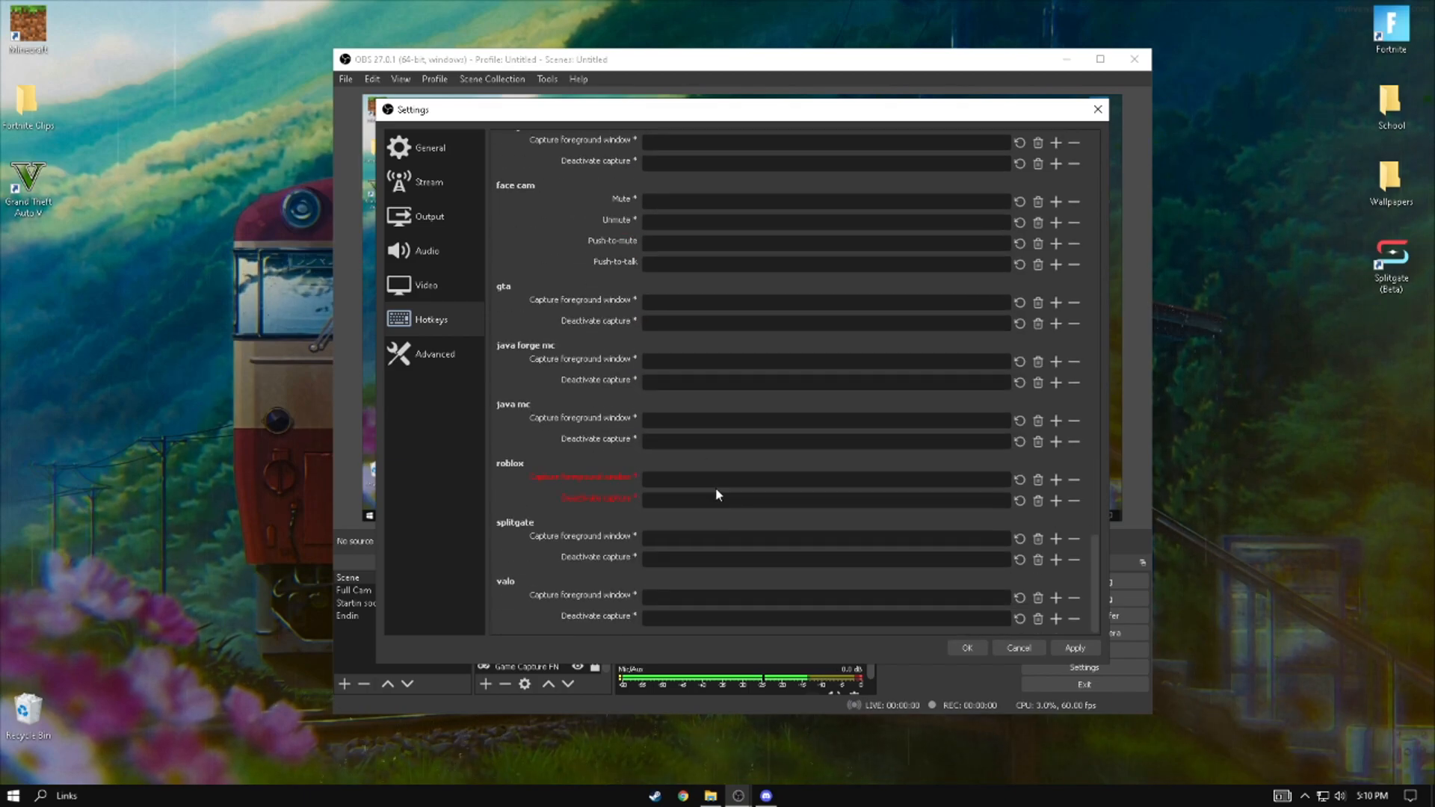
left_click_drag(1095, 415, 1101, 266)
- In the Advanced settings, set the process priority to High
left_click(422, 356)
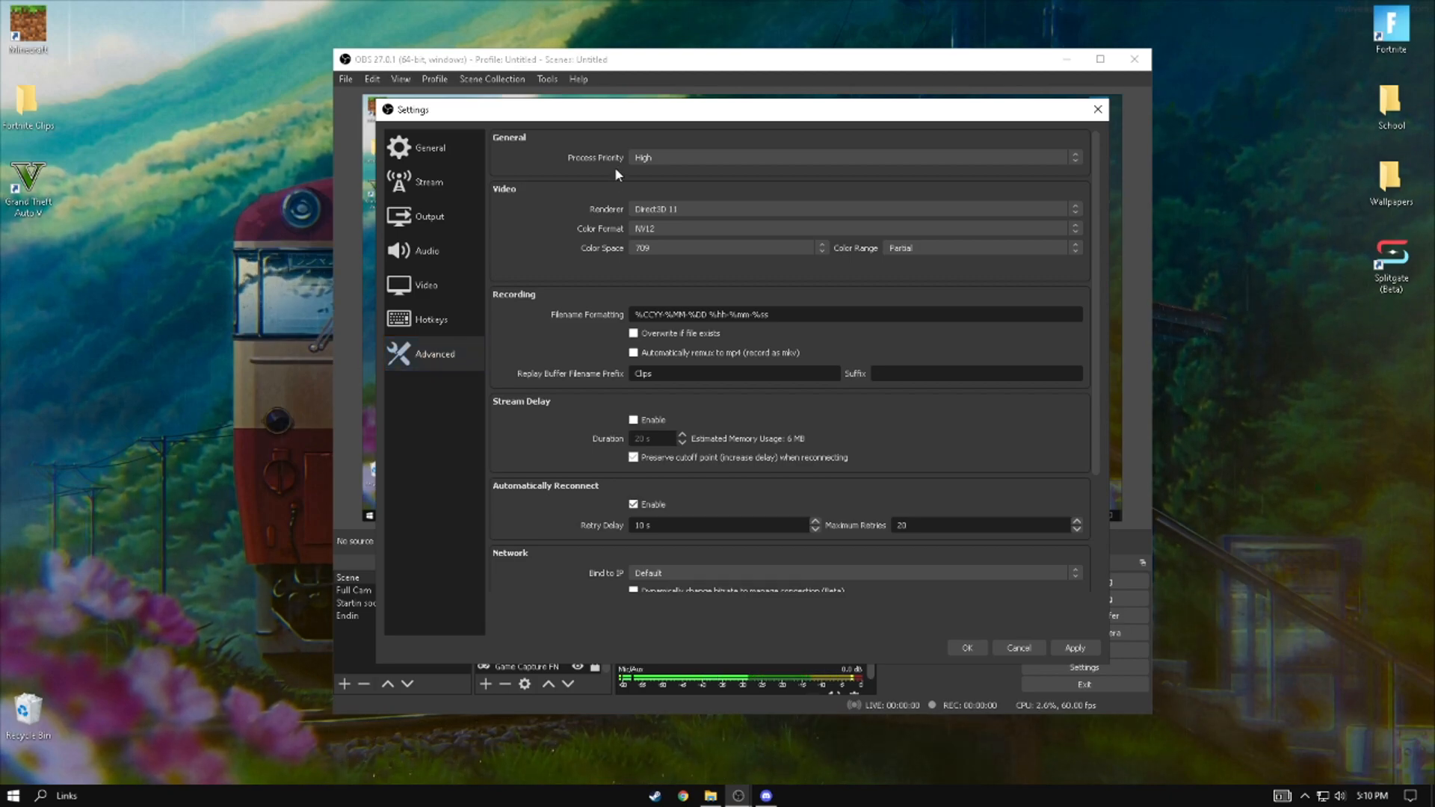
left_click(637, 160)
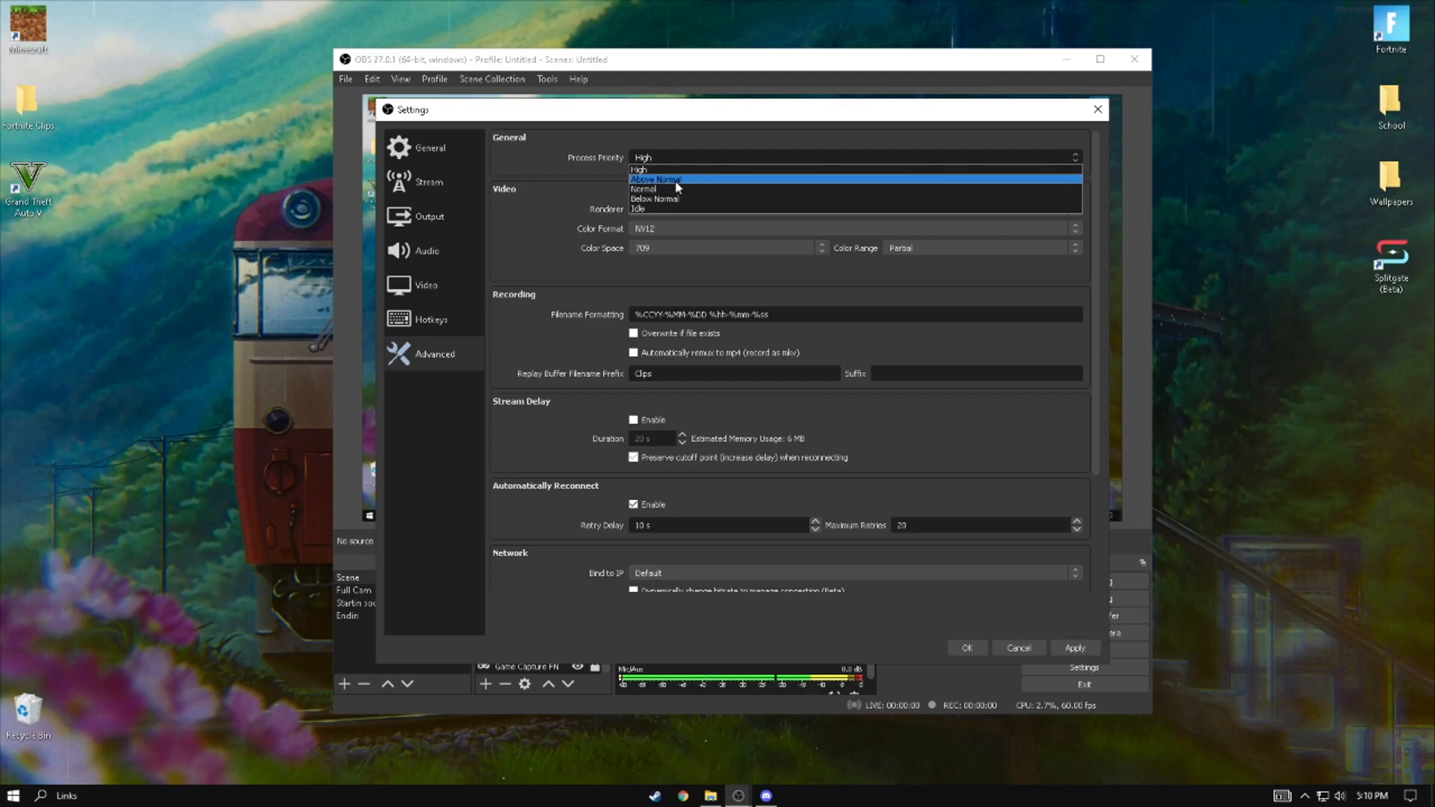
left_click(675, 169)
left_click(661, 160)
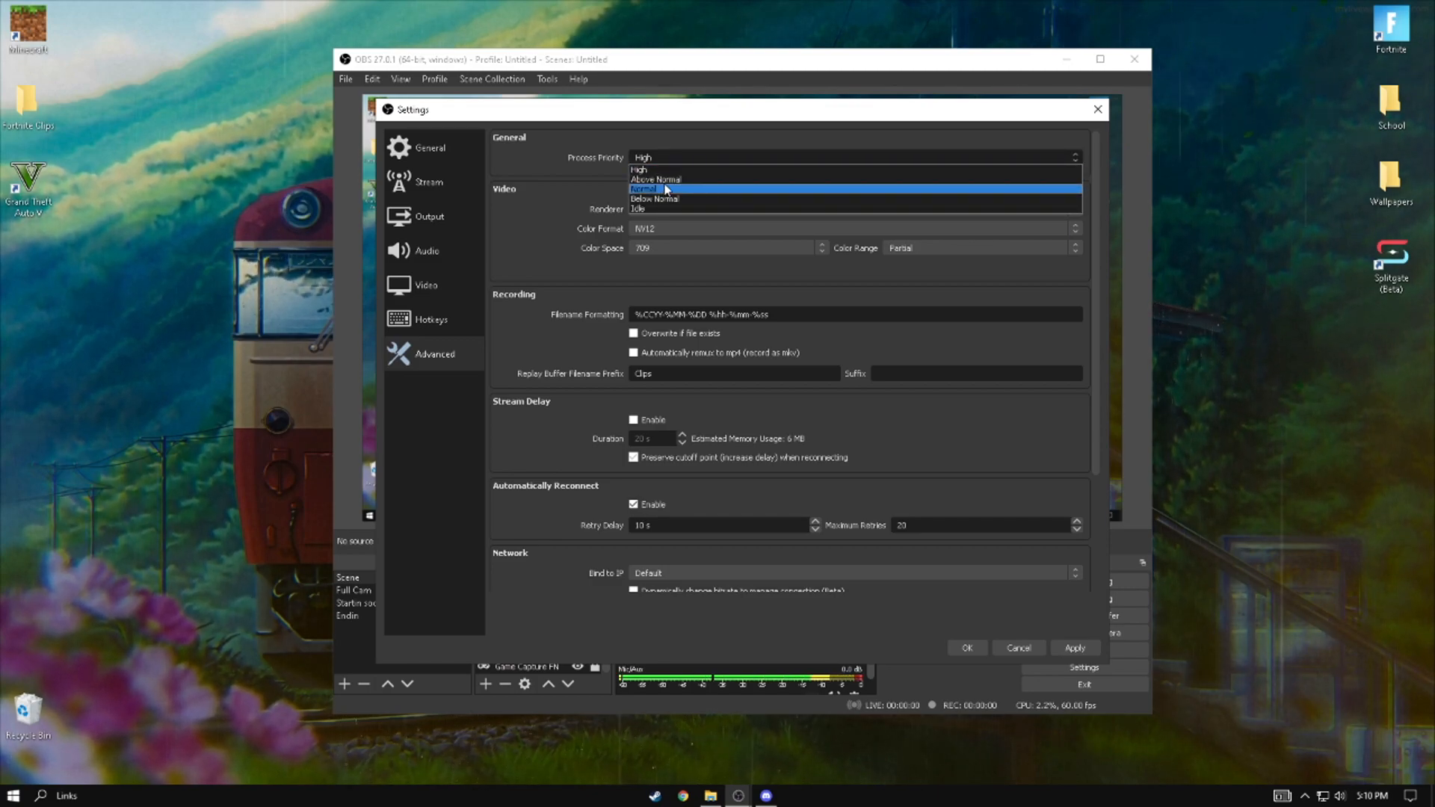
left_click(666, 170)
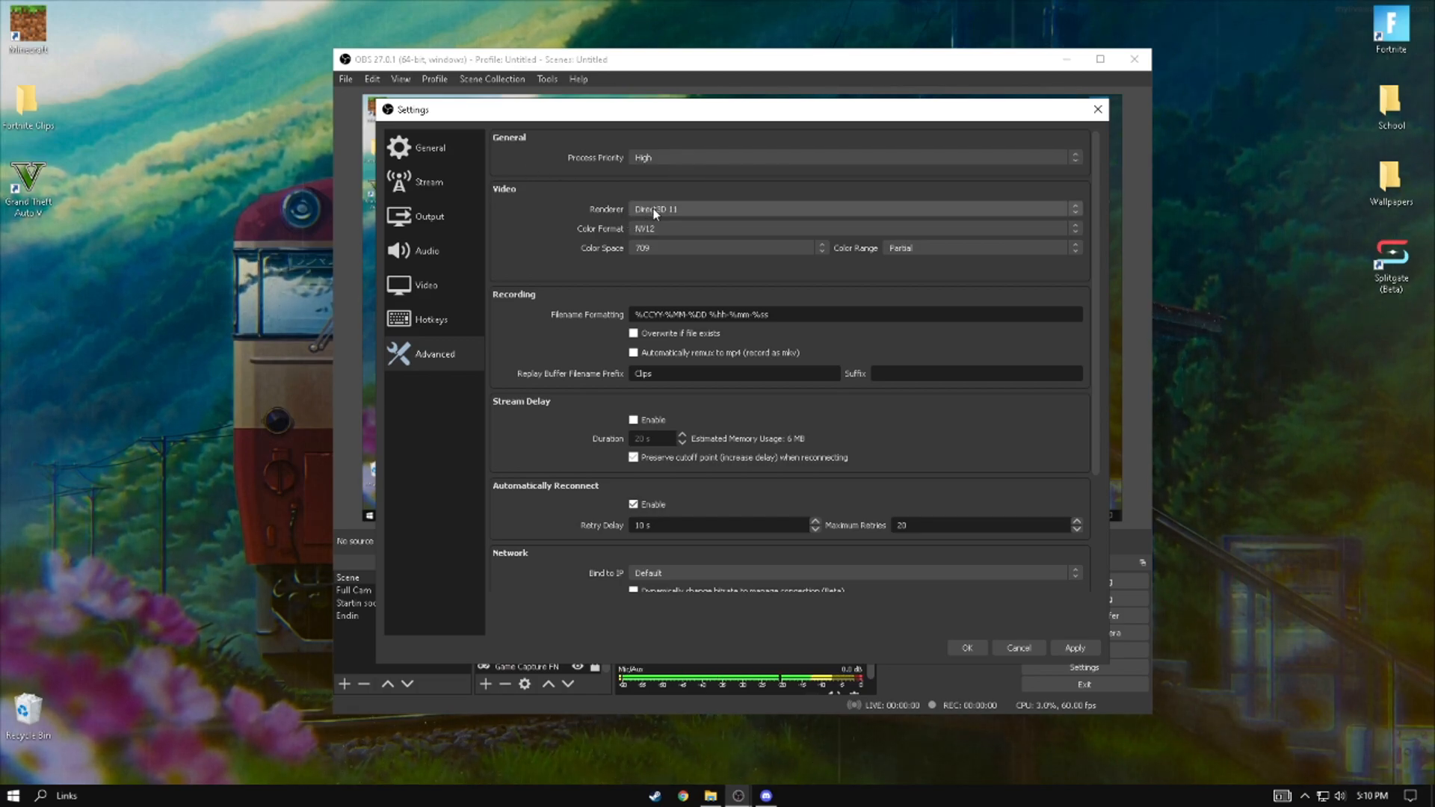
- Choose NV12 as the color format, 709 as the color space and Partial as the color range
left_click(668, 229)
left_click(666, 240)
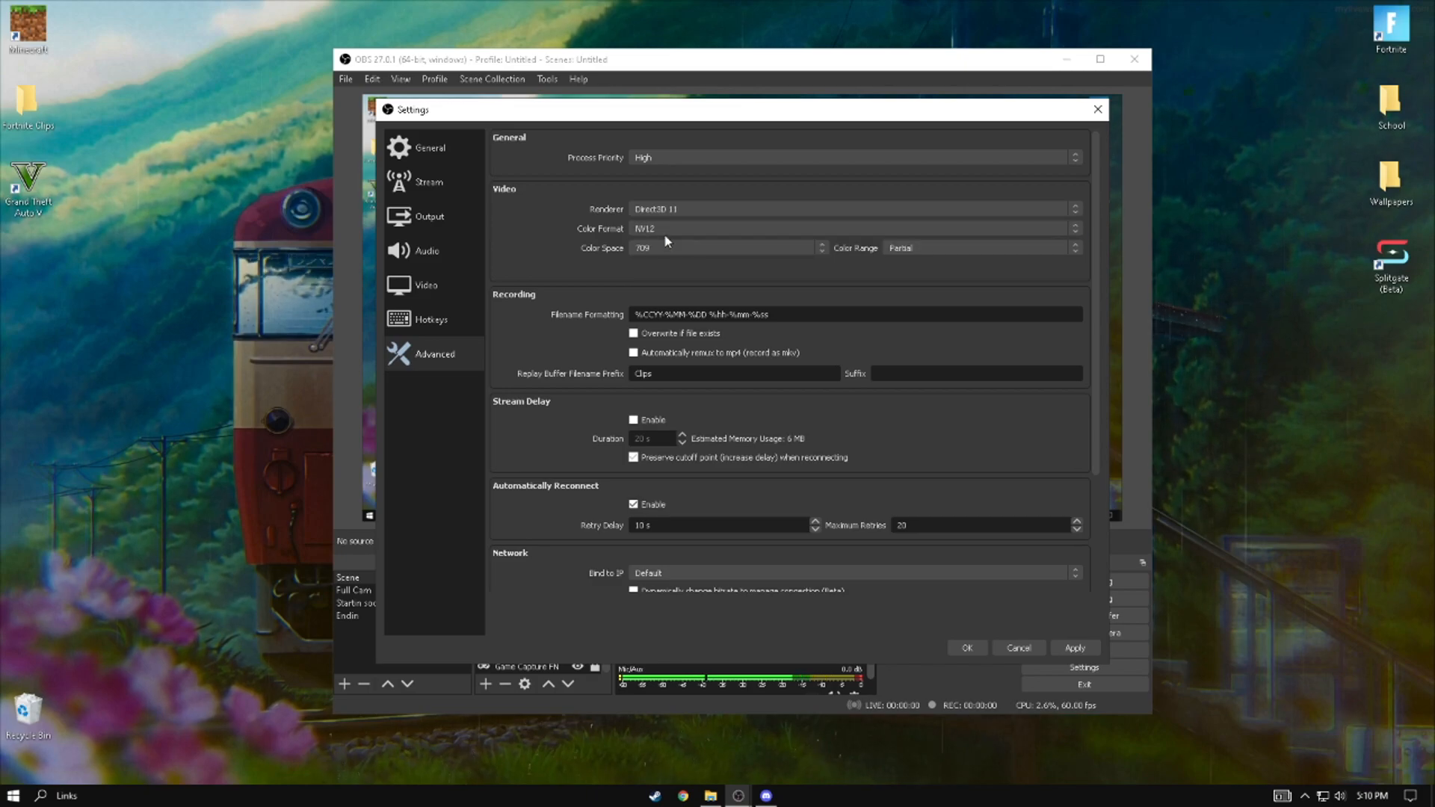
left_click(652, 248)
left_click(654, 271)
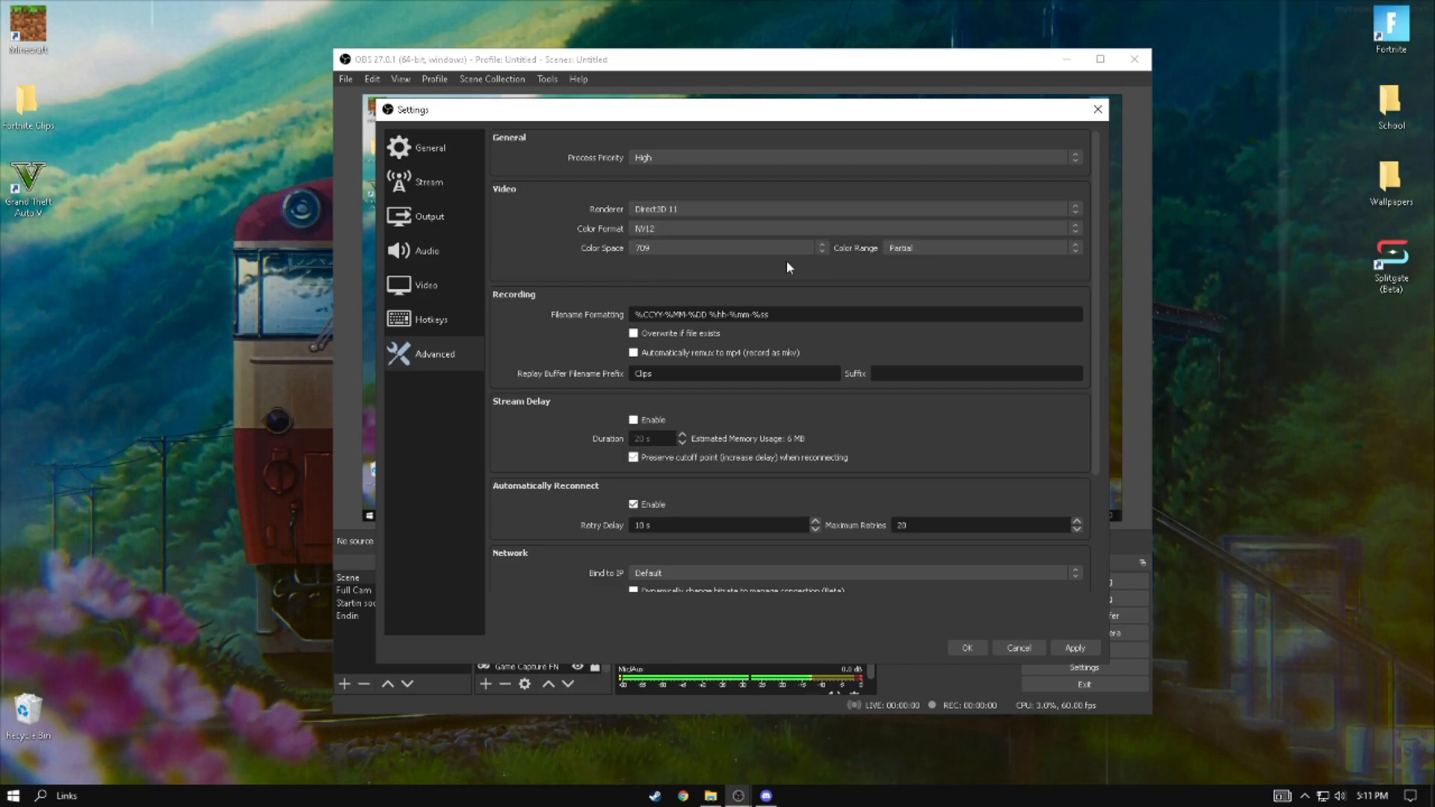
left_click(919, 246)
left_click(912, 261)
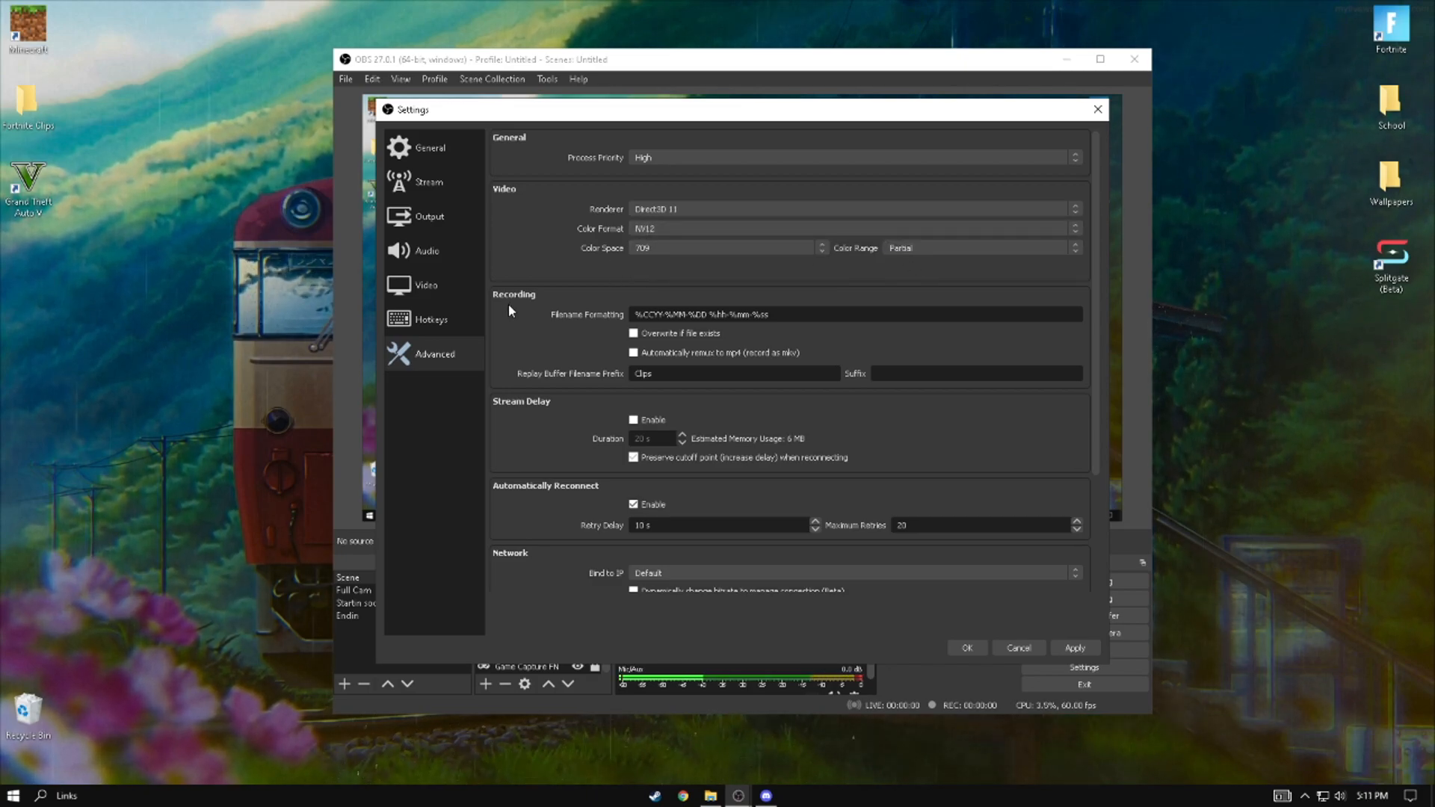
- Keep stream delay disabled, apply the changed settings and close the settings window
scroll(556, 340, "down", 3)
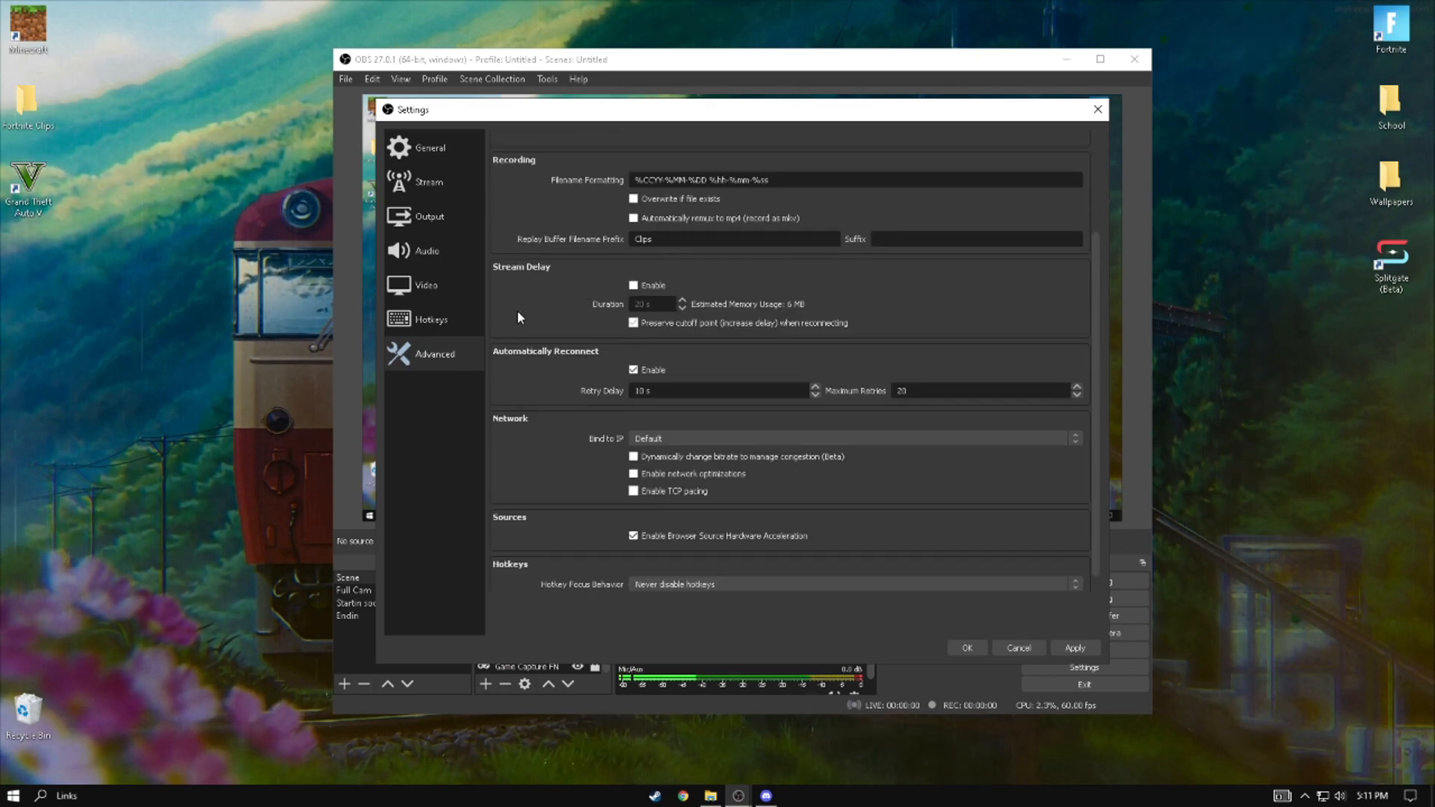
left_click(634, 285)
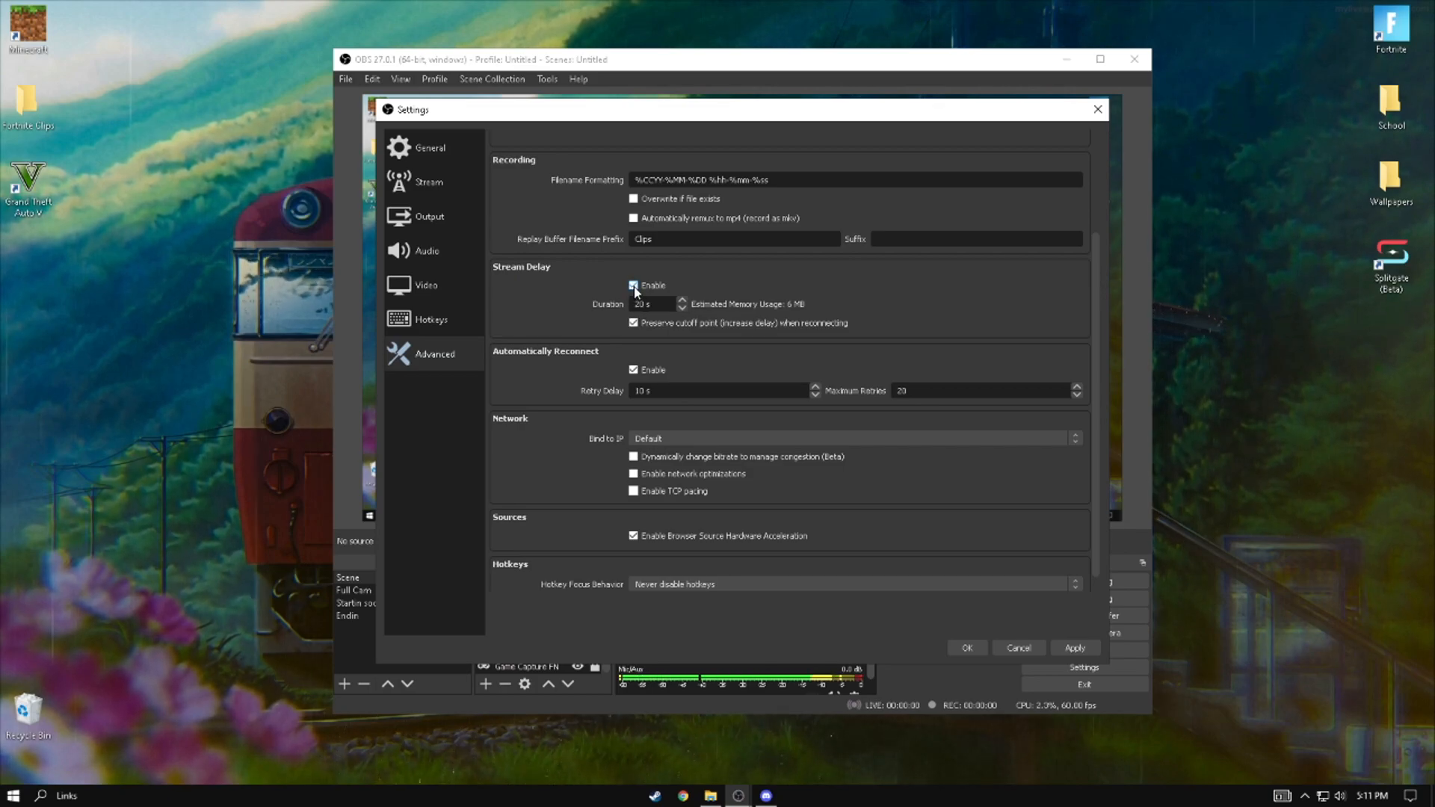
left_click(633, 286)
scroll(568, 449, "down", 1)
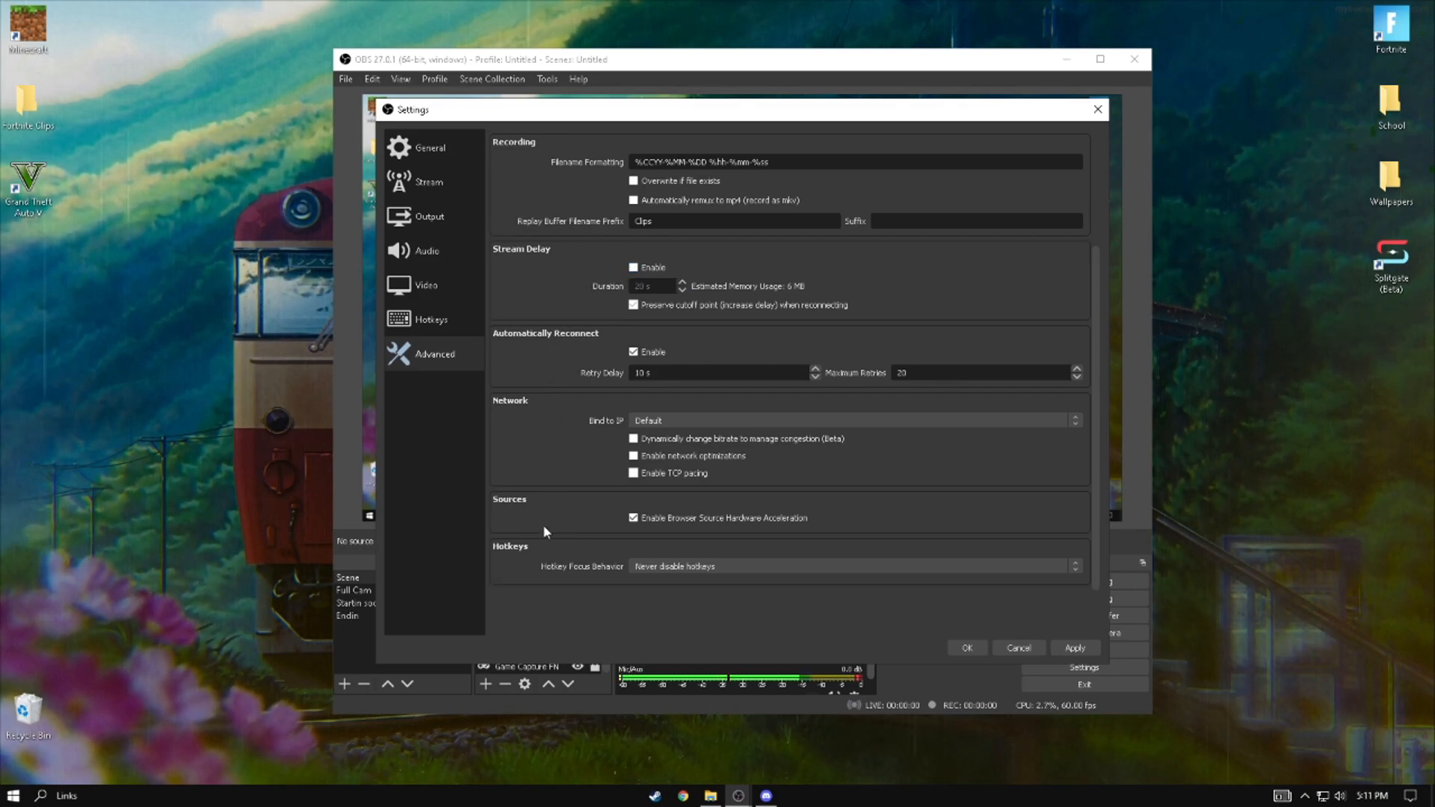
left_click(1075, 648)
left_click(967, 648)
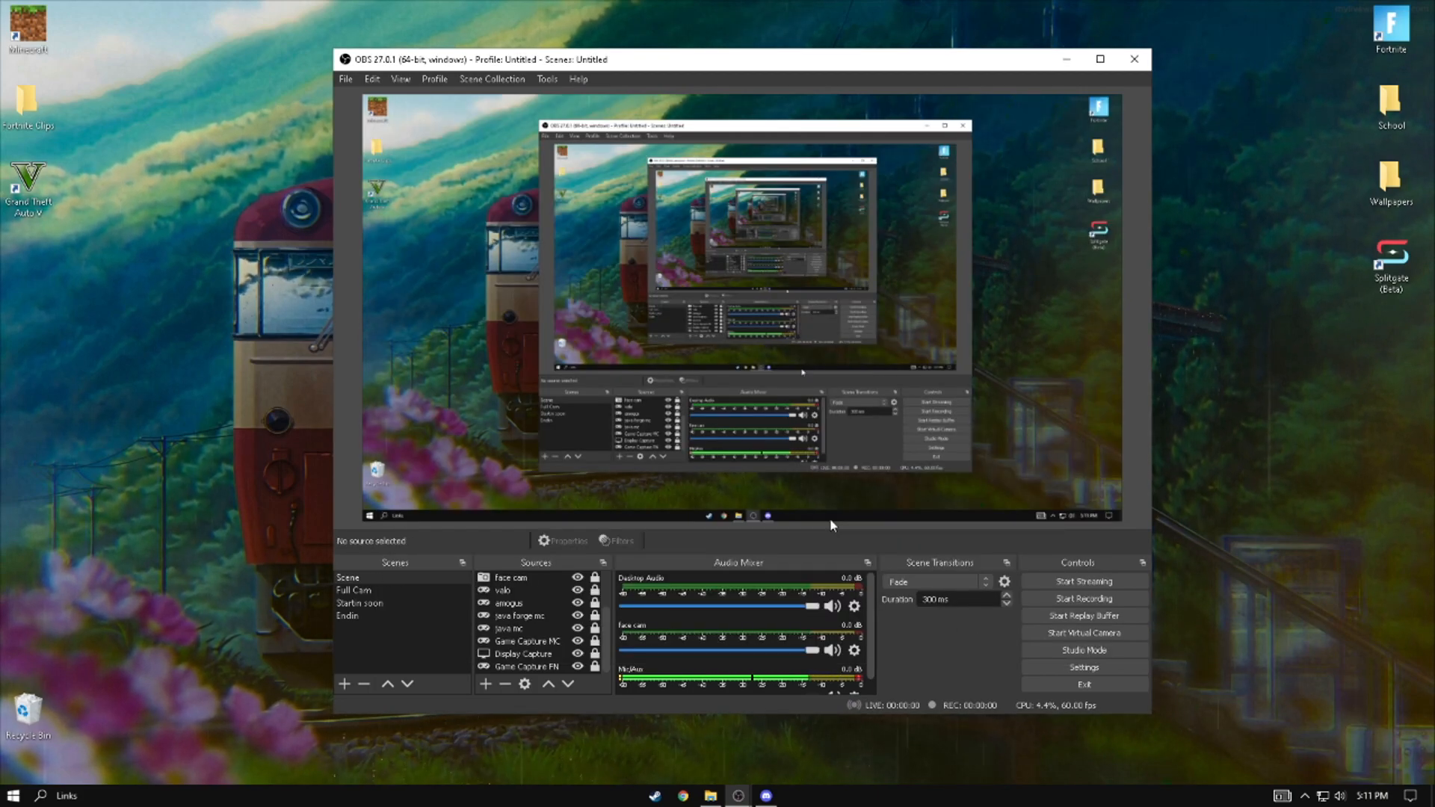